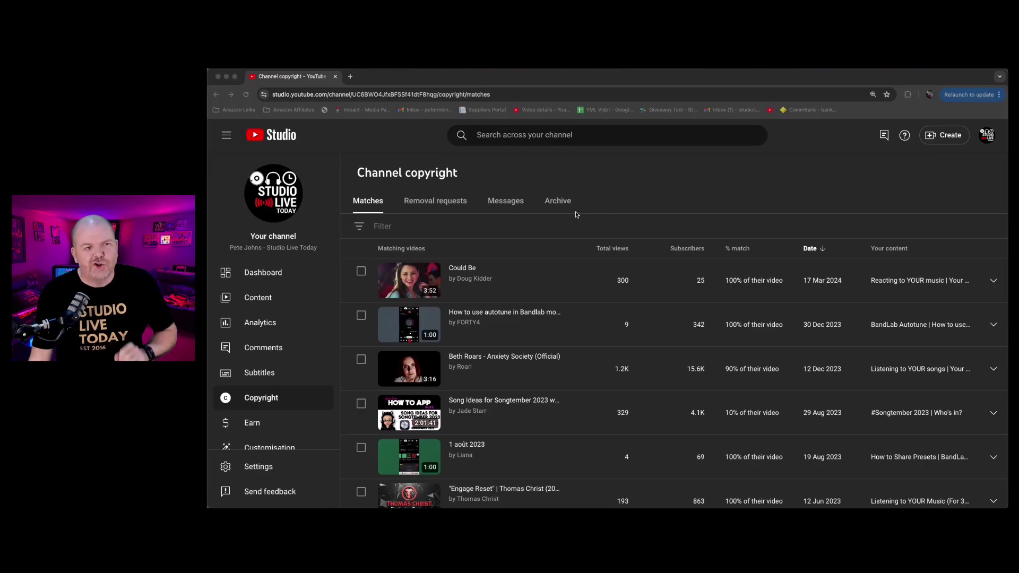
scroll(268, 287, down, 1)
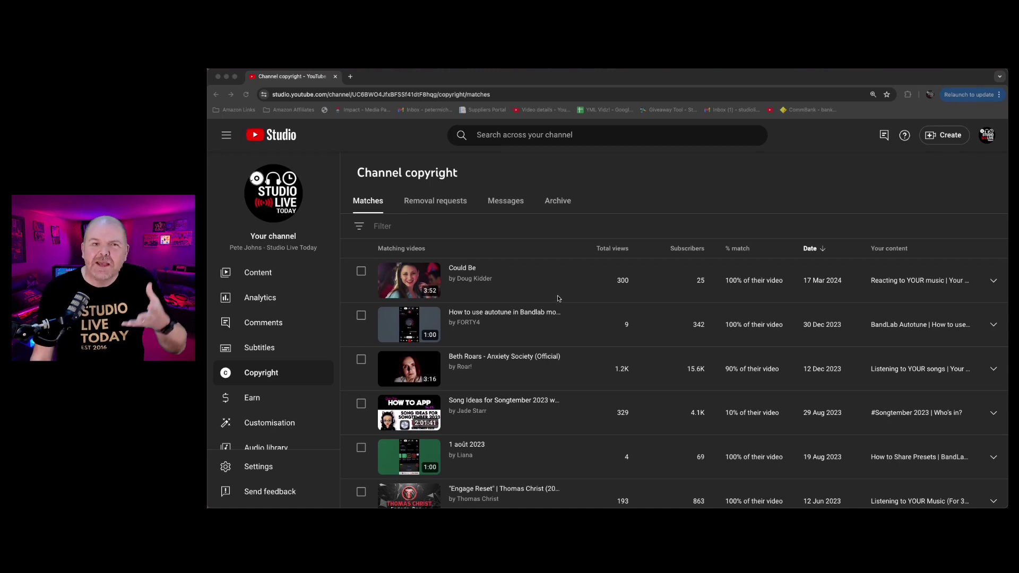
scroll(558, 298, down, 3)
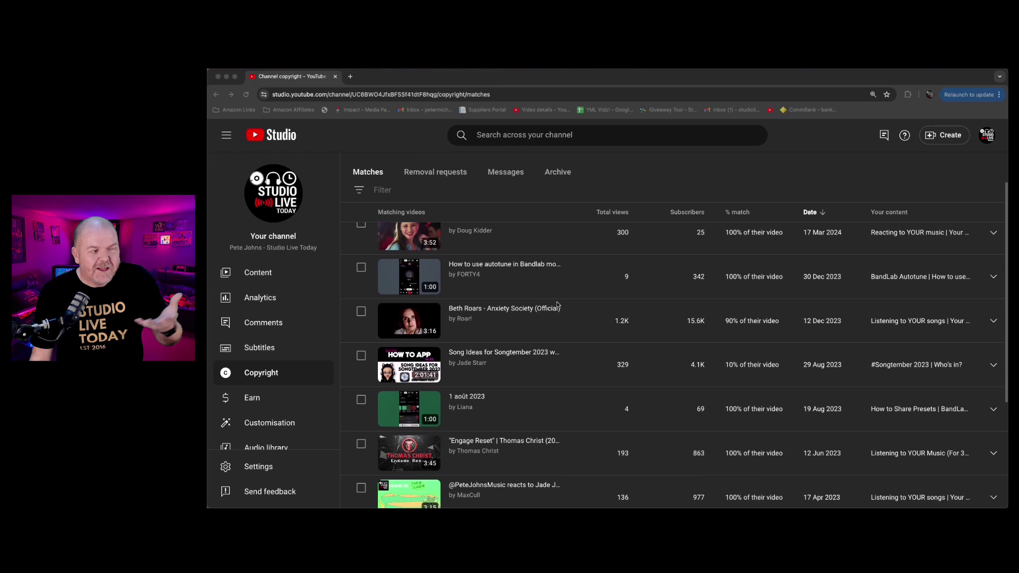
scroll(558, 305, down, 3)
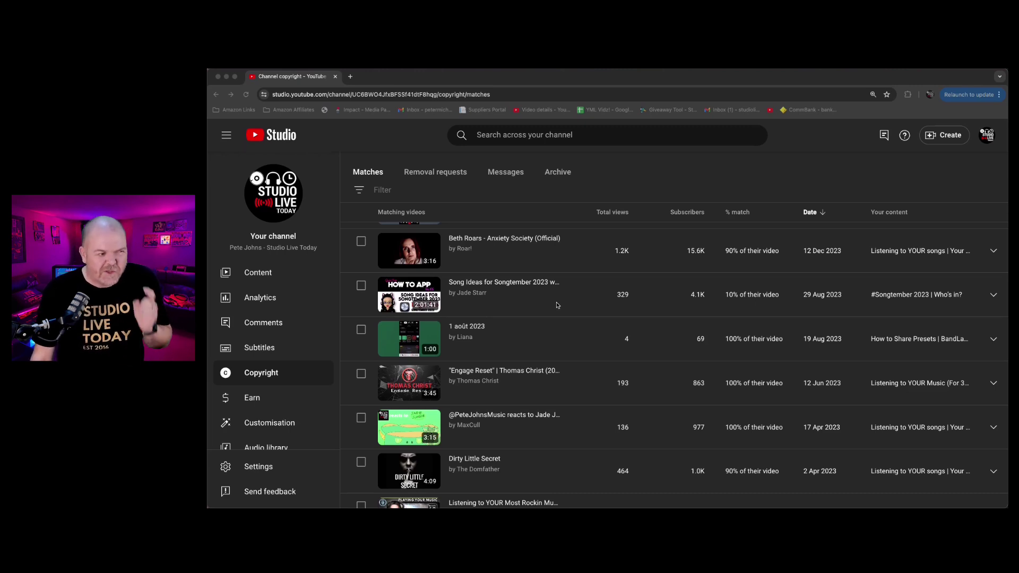
scroll(557, 305, up, 5)
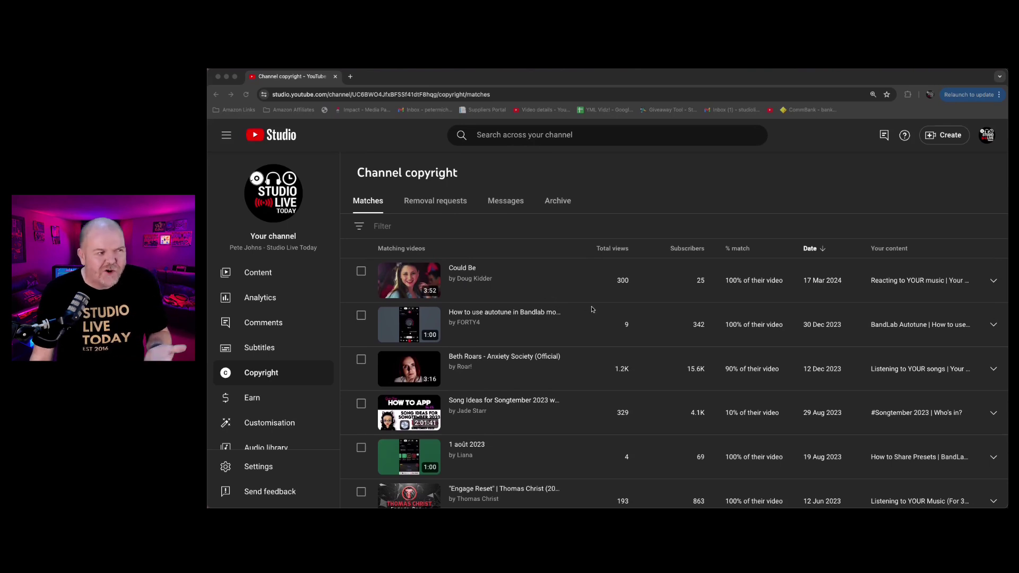
scroll(591, 310, down, 3)
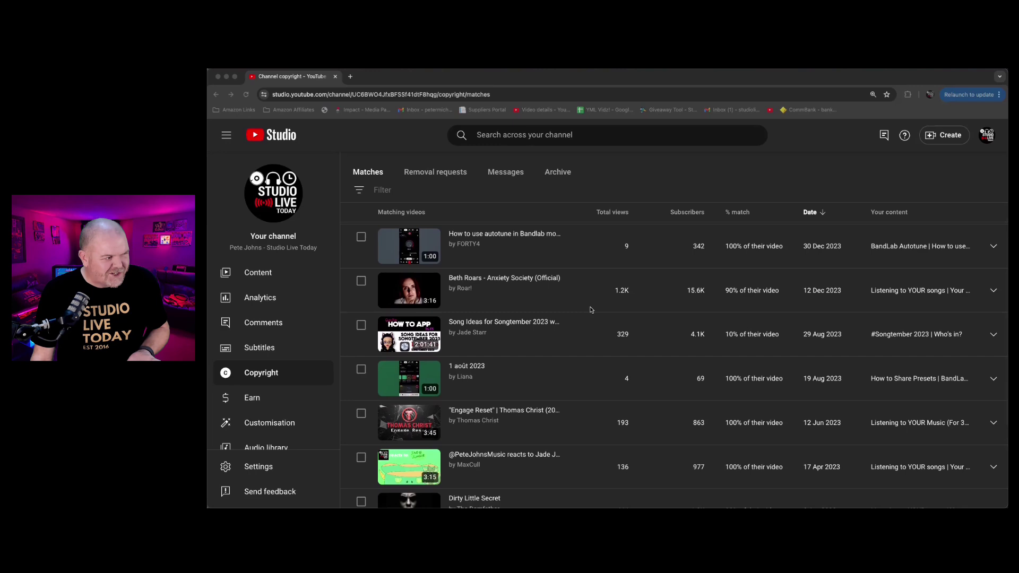
scroll(591, 309, down, 2)
scroll(591, 309, down, 2)
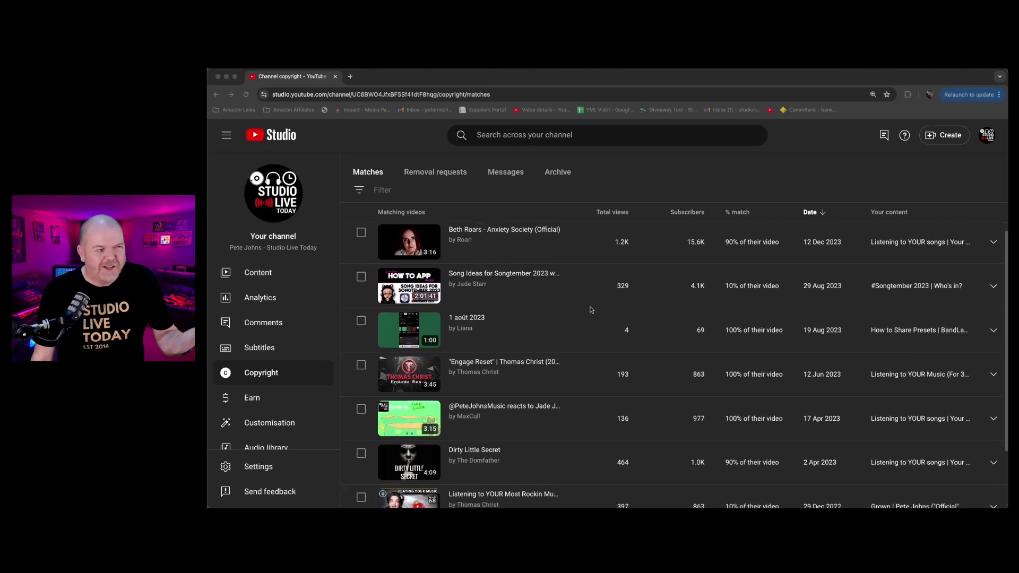
scroll(590, 309, down, 2)
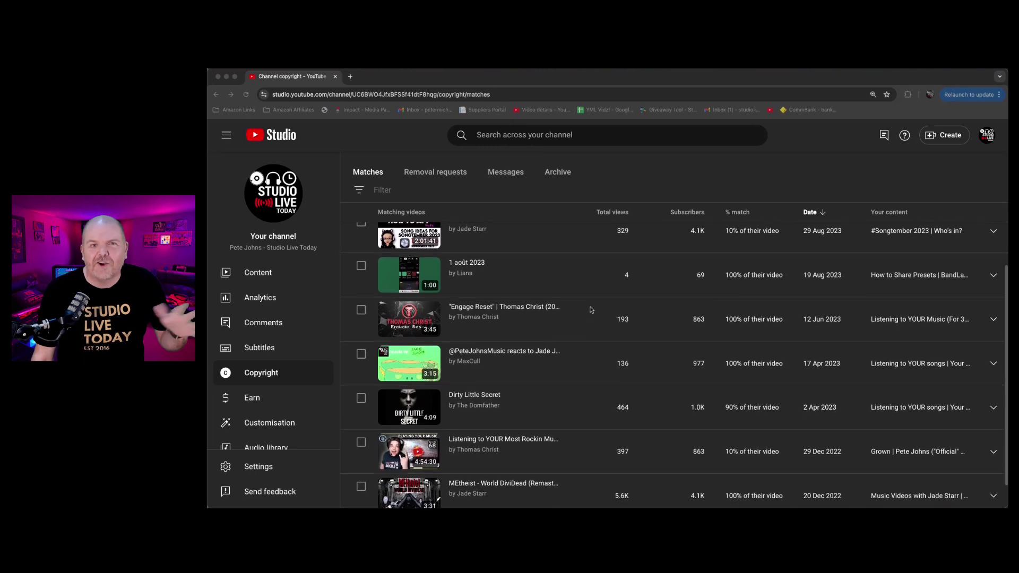
scroll(591, 309, up, 1)
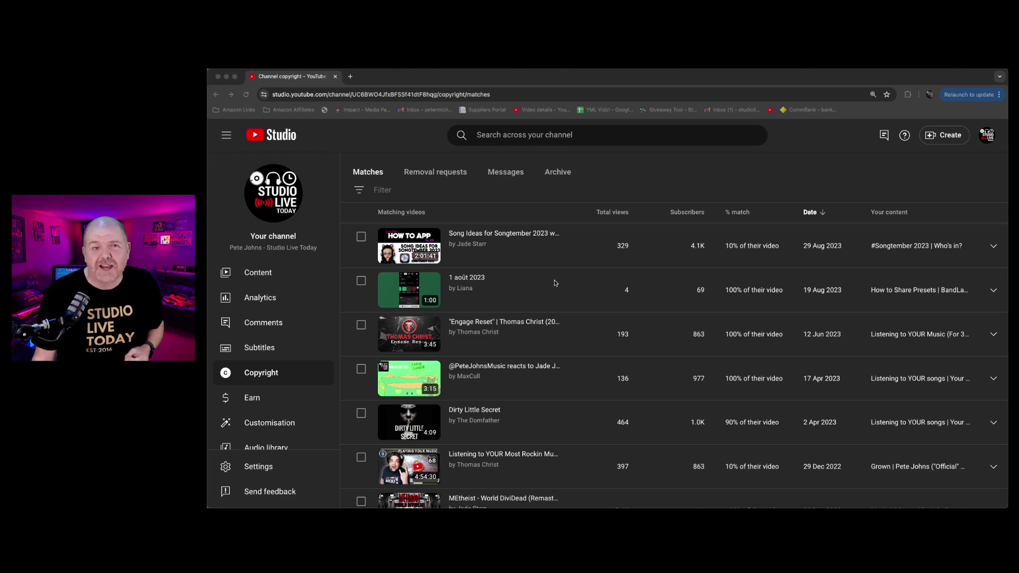
scroll(554, 279, up, 5)
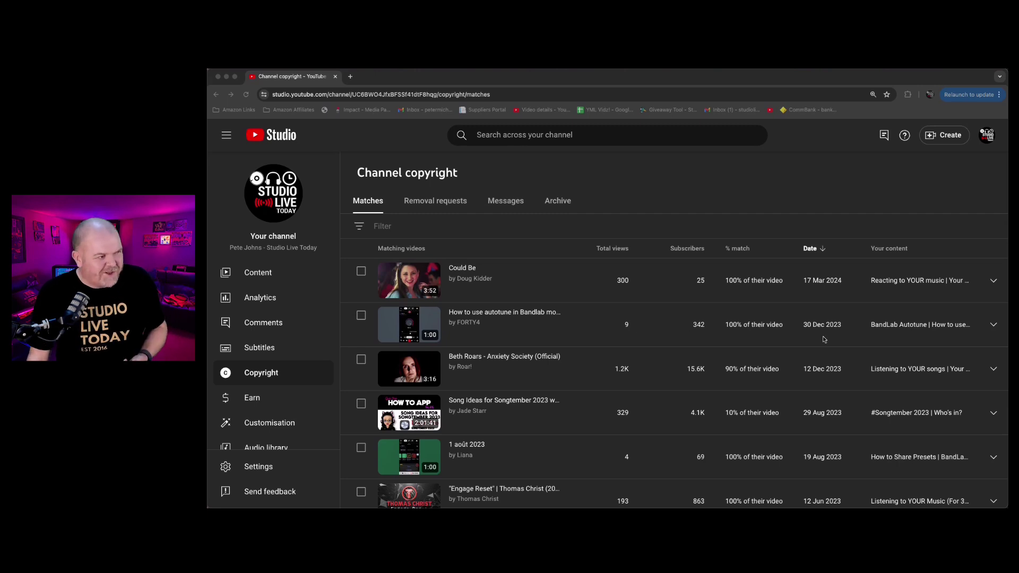
Step: Expand the 30 Dec 2023 'How to use autotune in Bandlab' match to show both video URLs and the 0:00–0:59 content
click(994, 329)
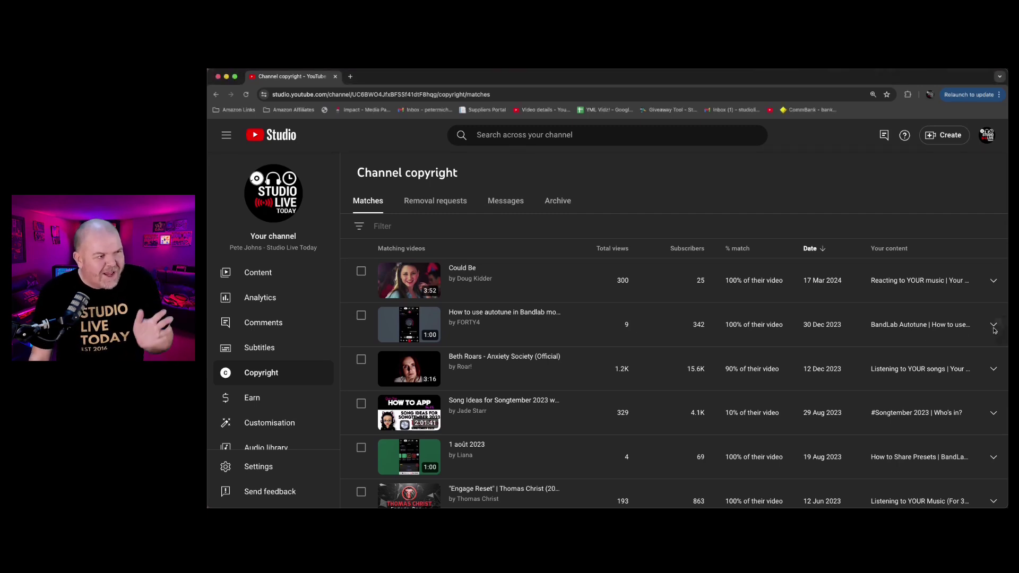
click(994, 325)
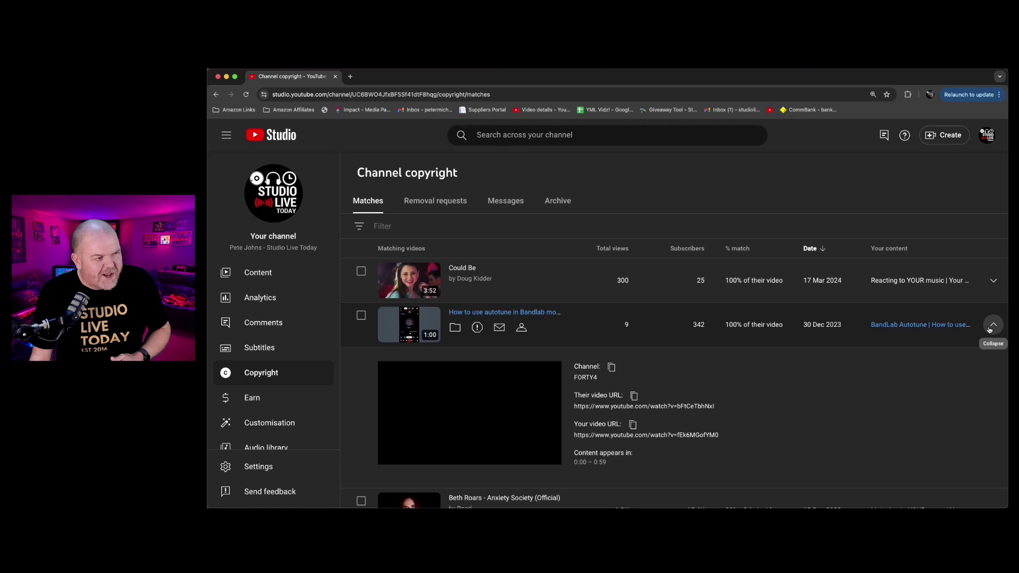
scroll(777, 355, down, 2)
scroll(777, 355, down, 2)
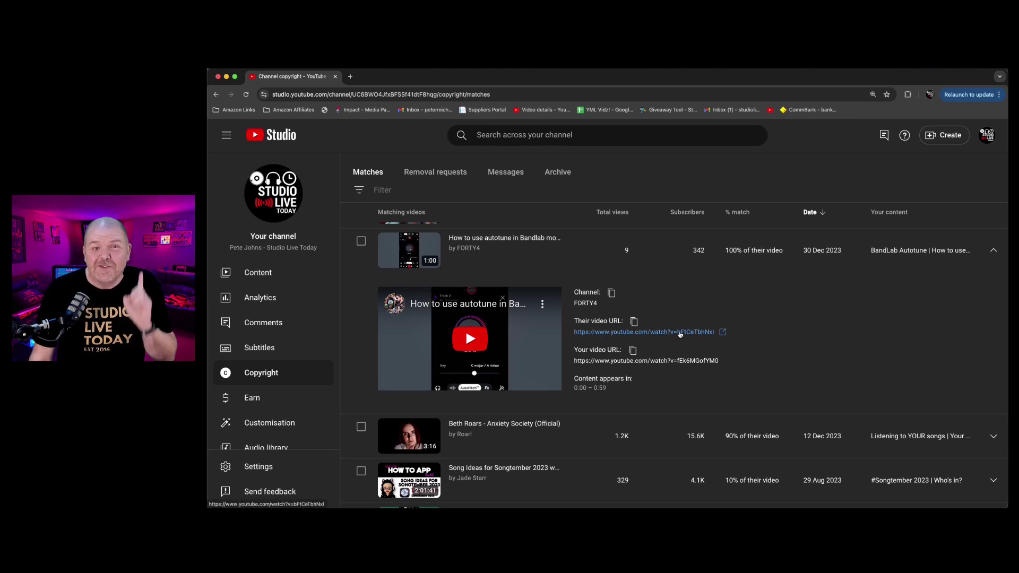
Step: Open 'How to use autotune in Bandlab mobile' in a new tab, play a few seconds, pause, and return to Studio
click(680, 333)
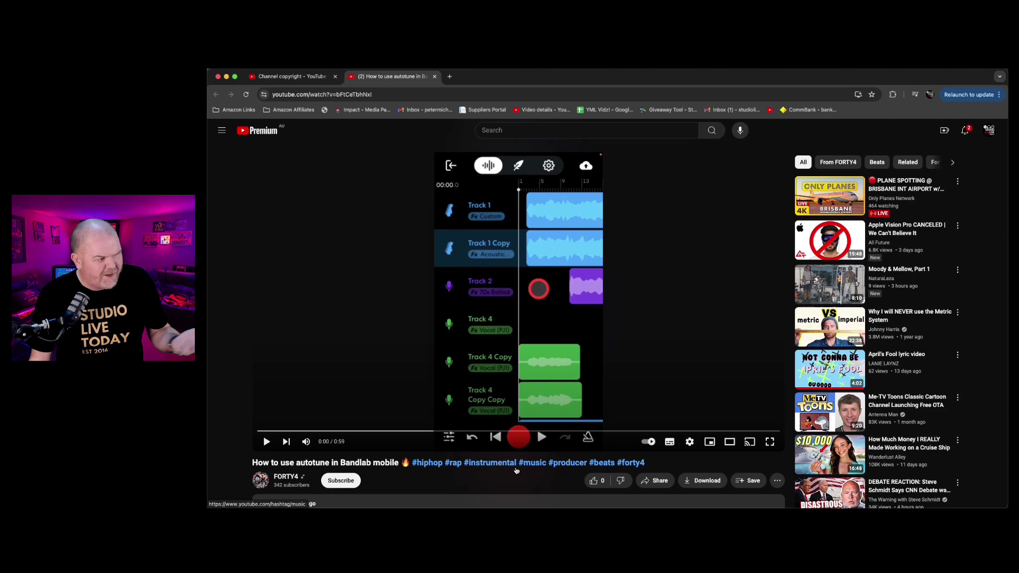
scroll(371, 435, down, 3)
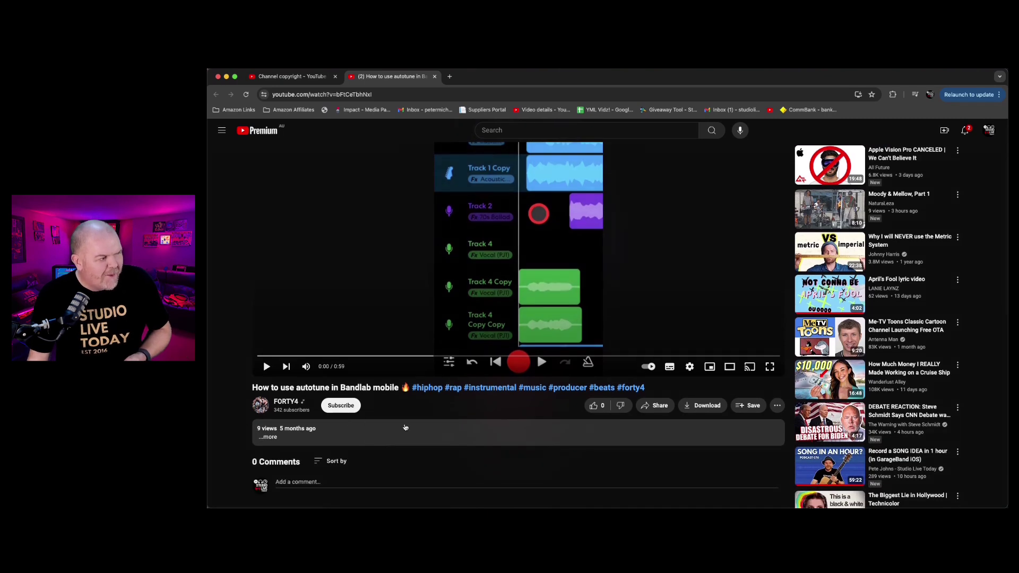
scroll(508, 450, up, 2)
scroll(508, 450, up, 2)
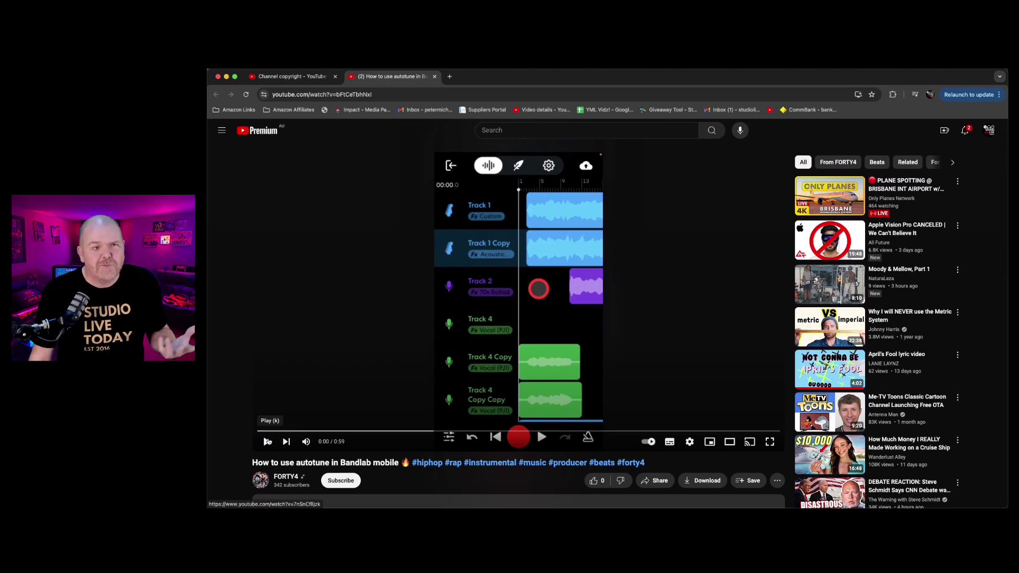
click(267, 442)
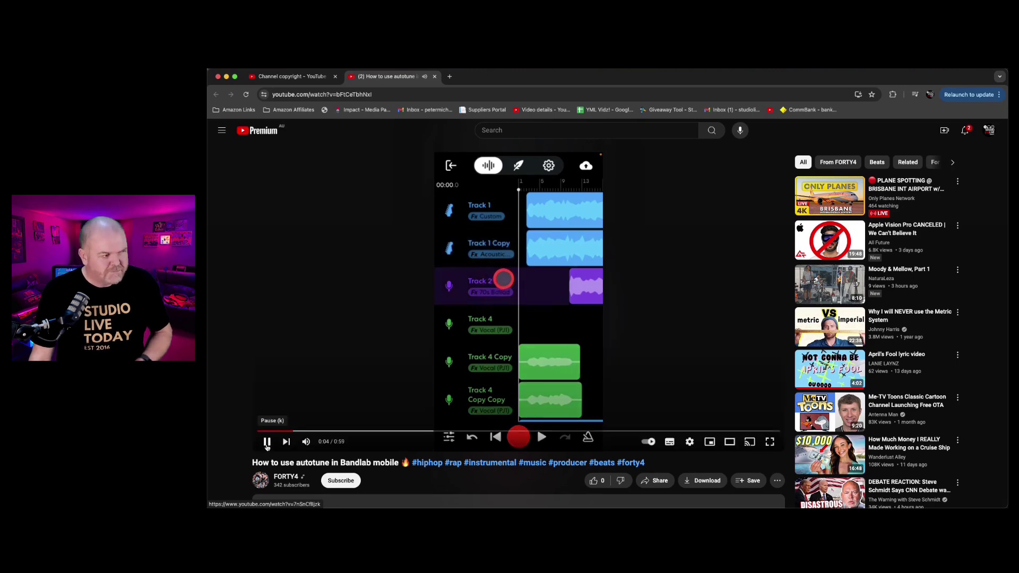
click(267, 444)
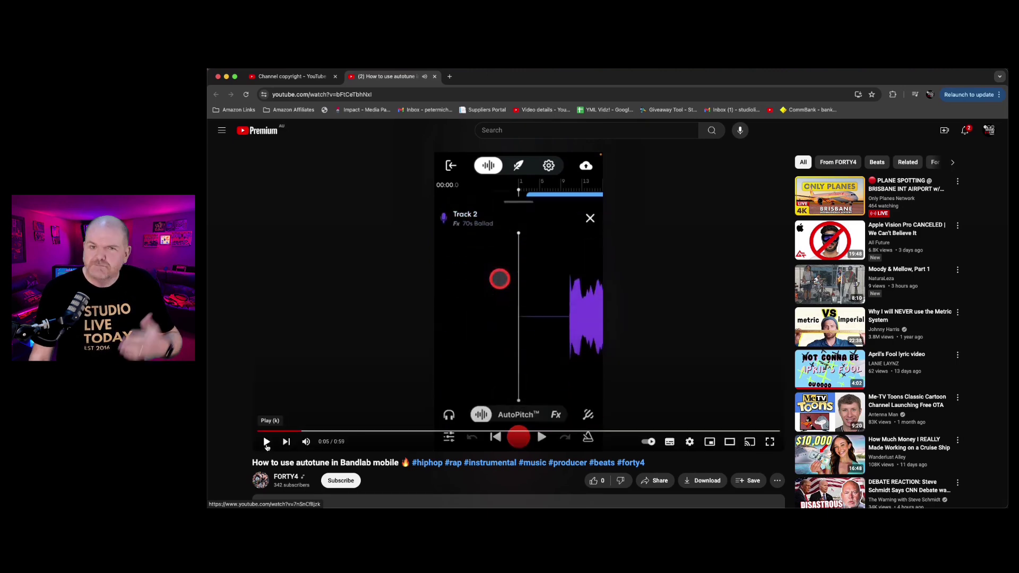
key(ctrl+shift+Tab)
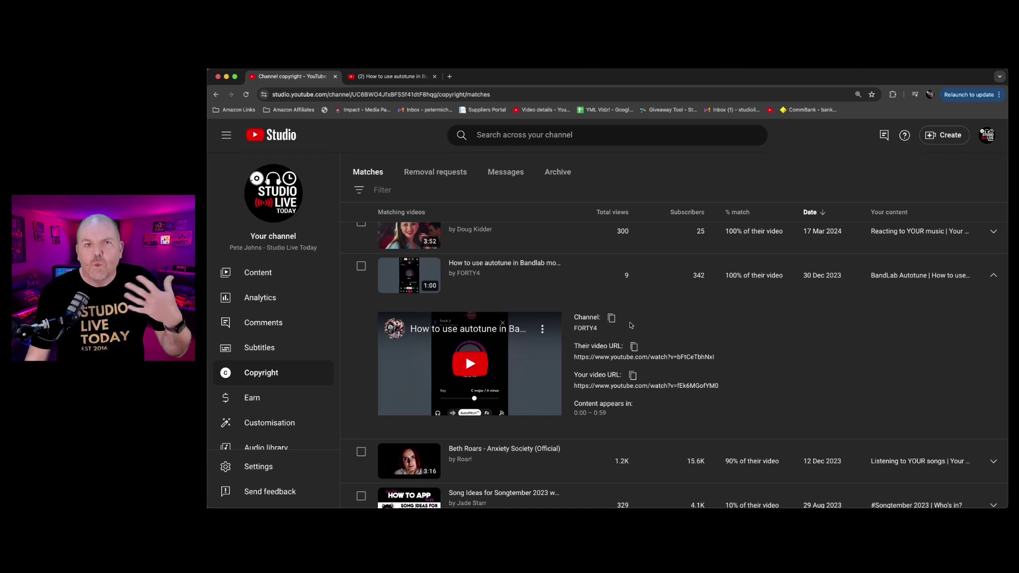
mouse_move(504, 282)
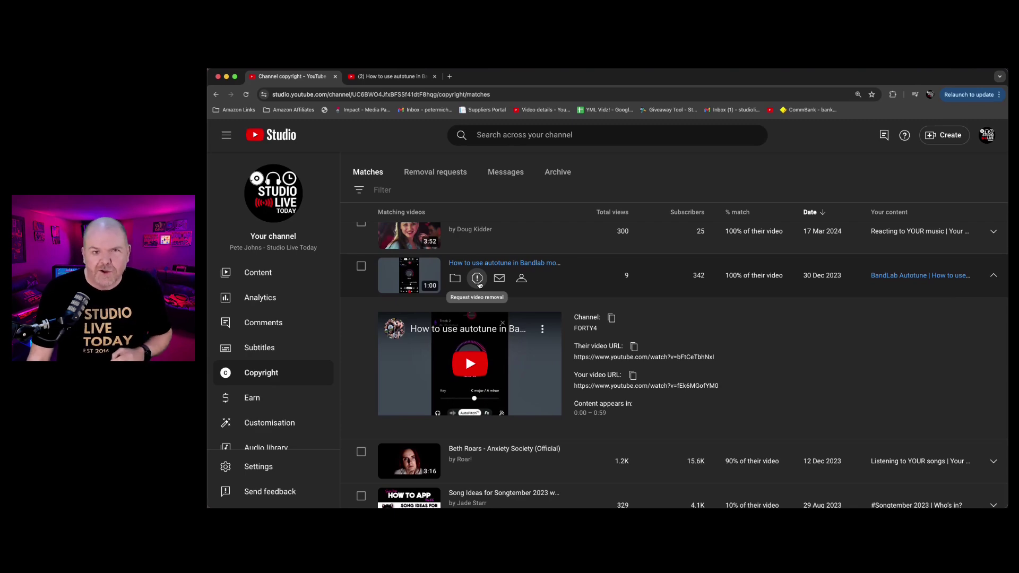
Step: Start a removal request for the autotune match and scroll through the affected-party, owner and removal sections
click(480, 284)
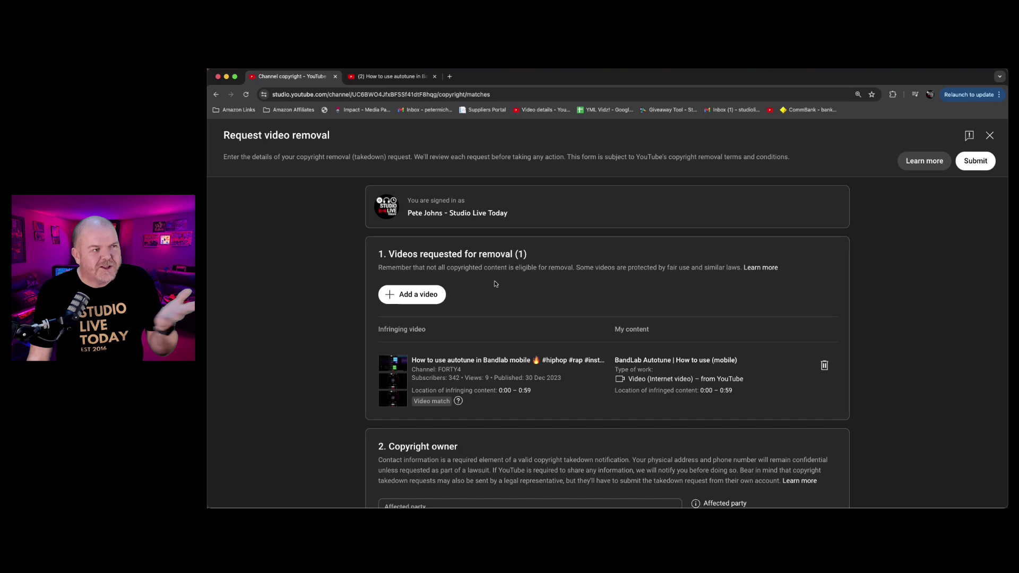
scroll(759, 293, down, 2)
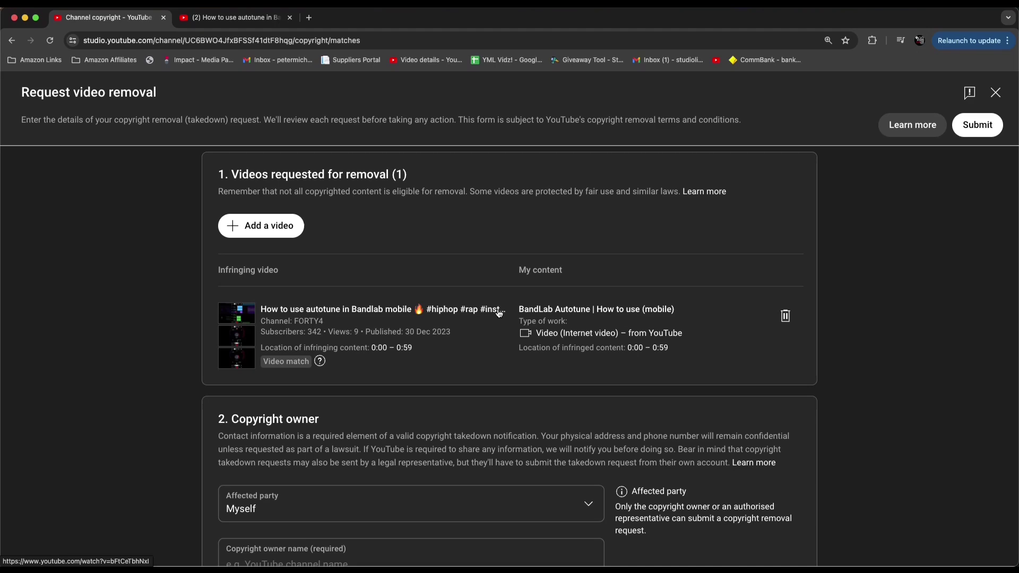
scroll(501, 314, down, 3)
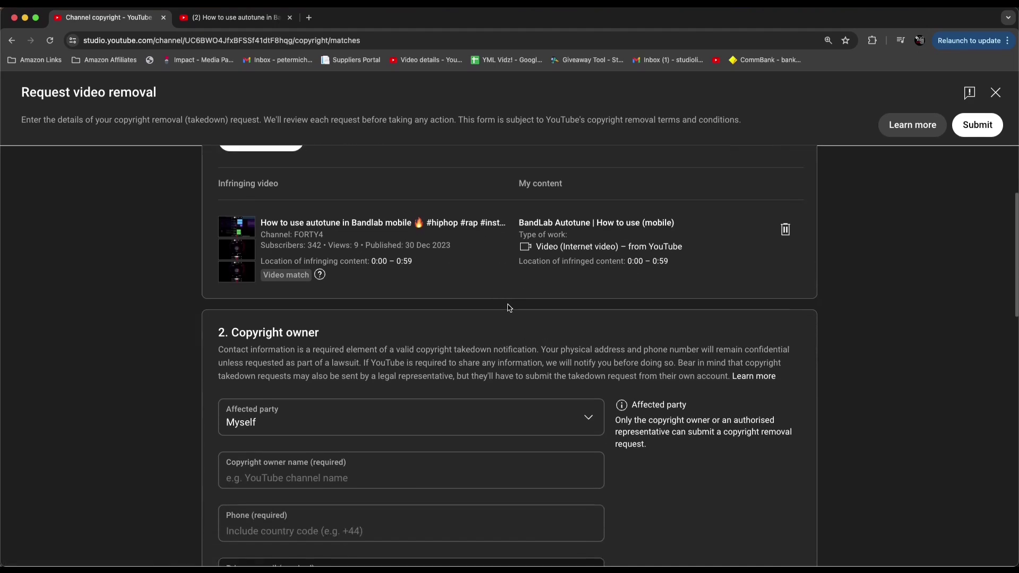
scroll(508, 308, down, 2)
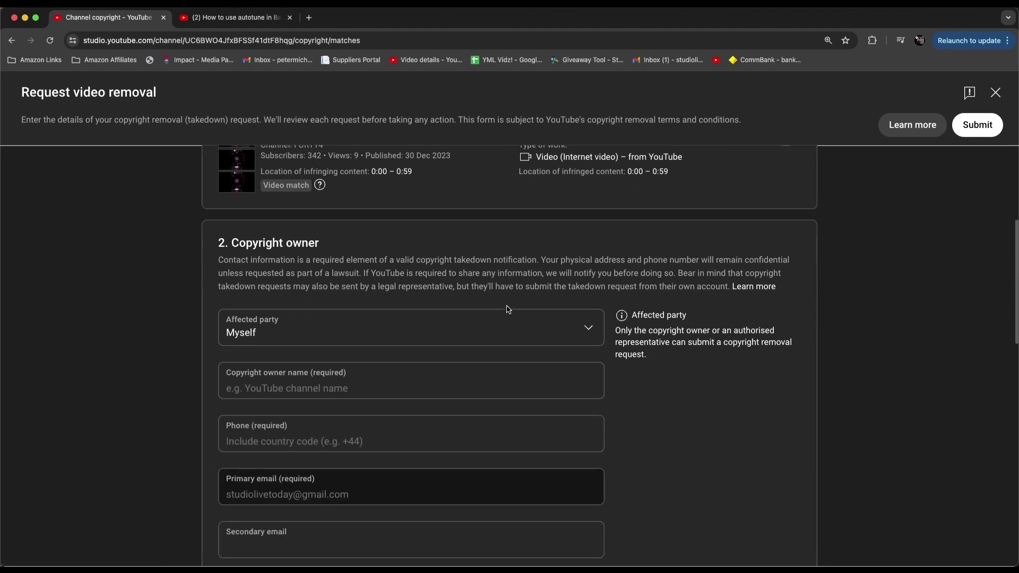
scroll(508, 310, down, 2)
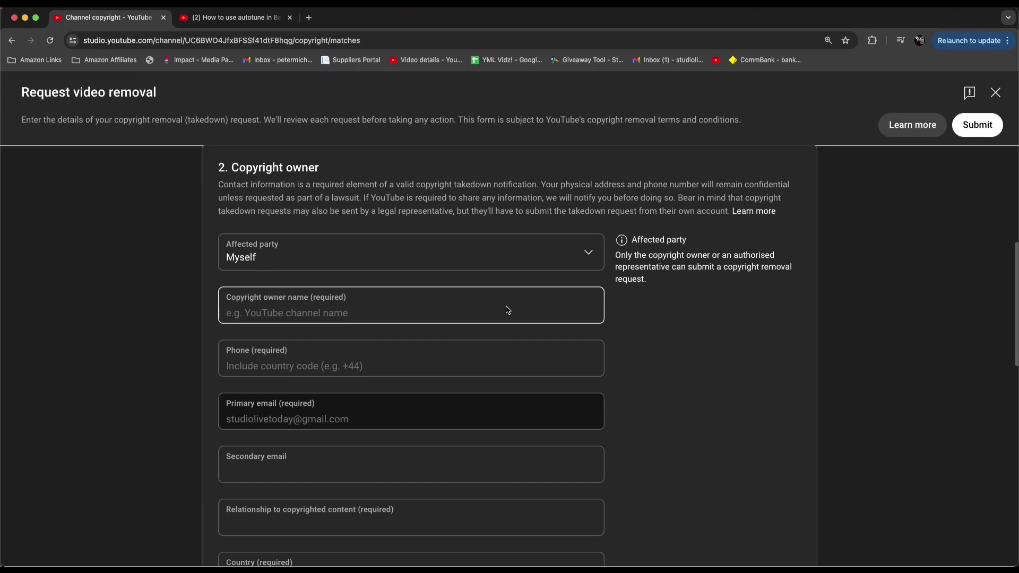
scroll(507, 307, up, 1)
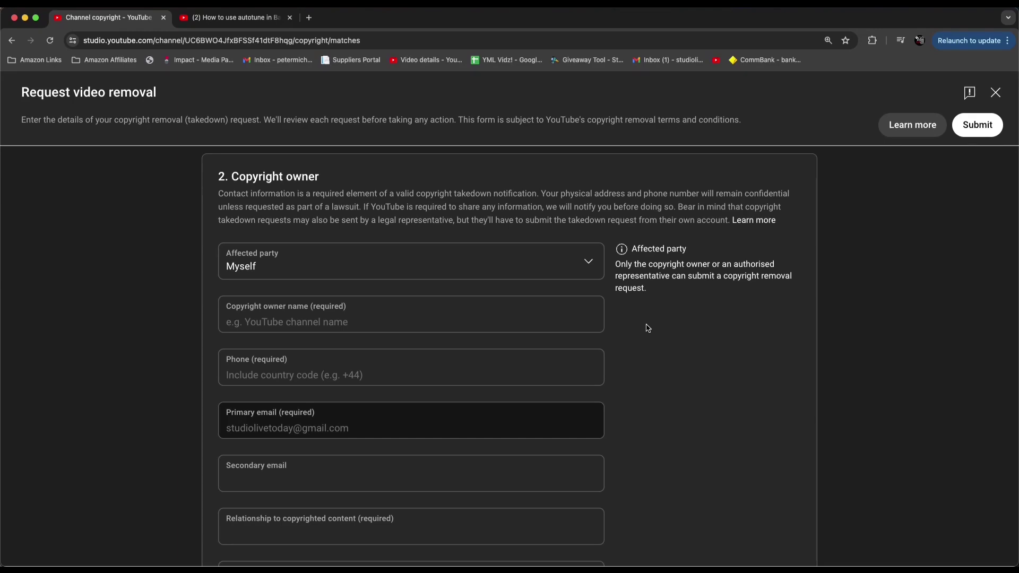
scroll(655, 330, down, 2)
scroll(654, 330, down, 5)
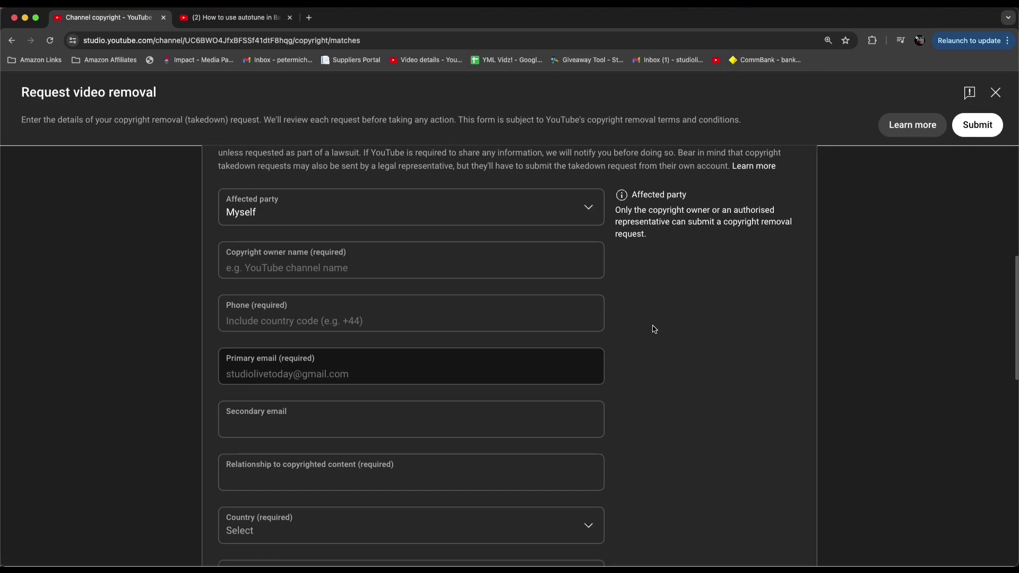
scroll(654, 330, down, 4)
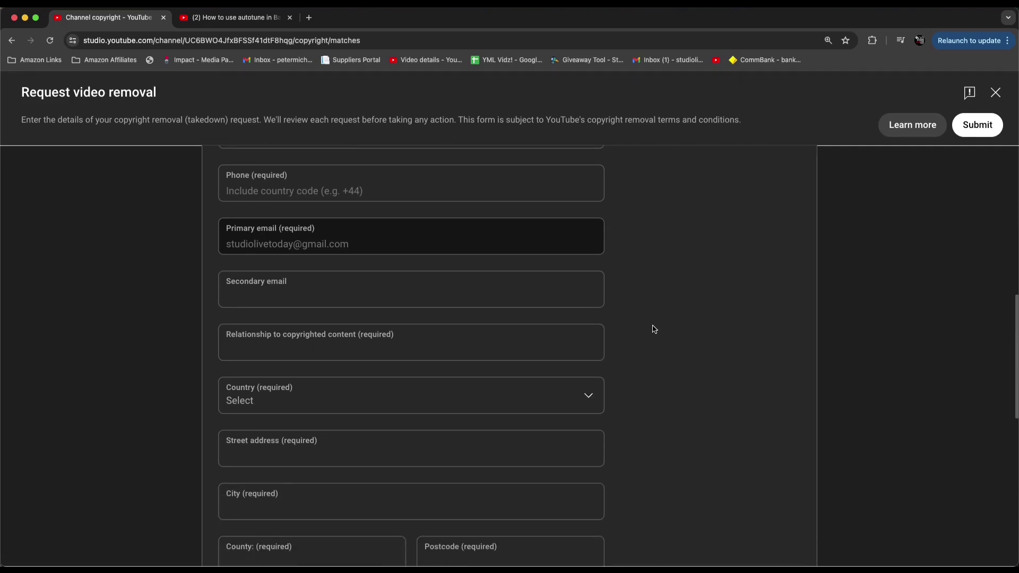
scroll(654, 329, down, 6)
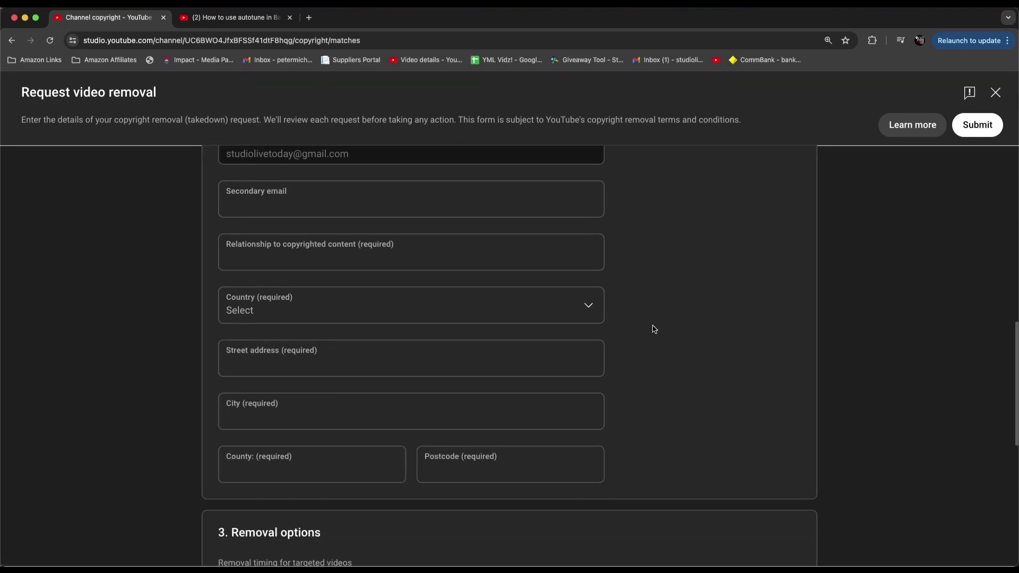
scroll(655, 330, down, 1)
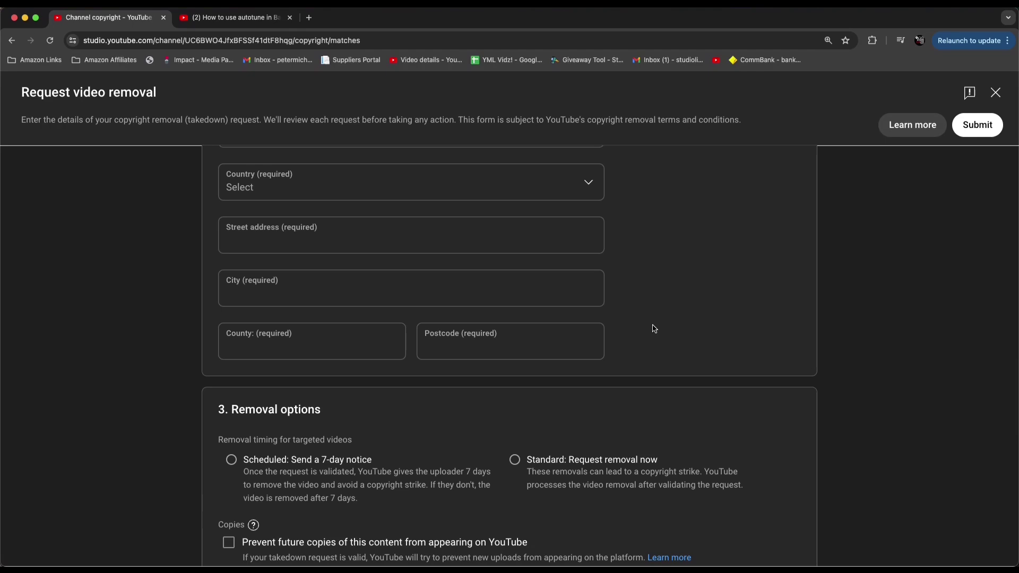
scroll(654, 329, down, 5)
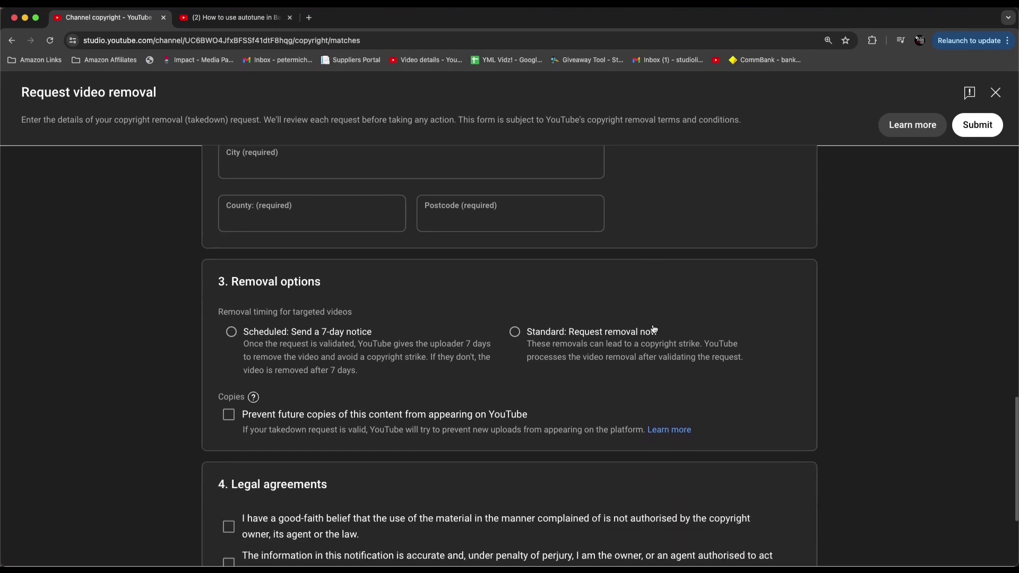
scroll(655, 329, down, 4)
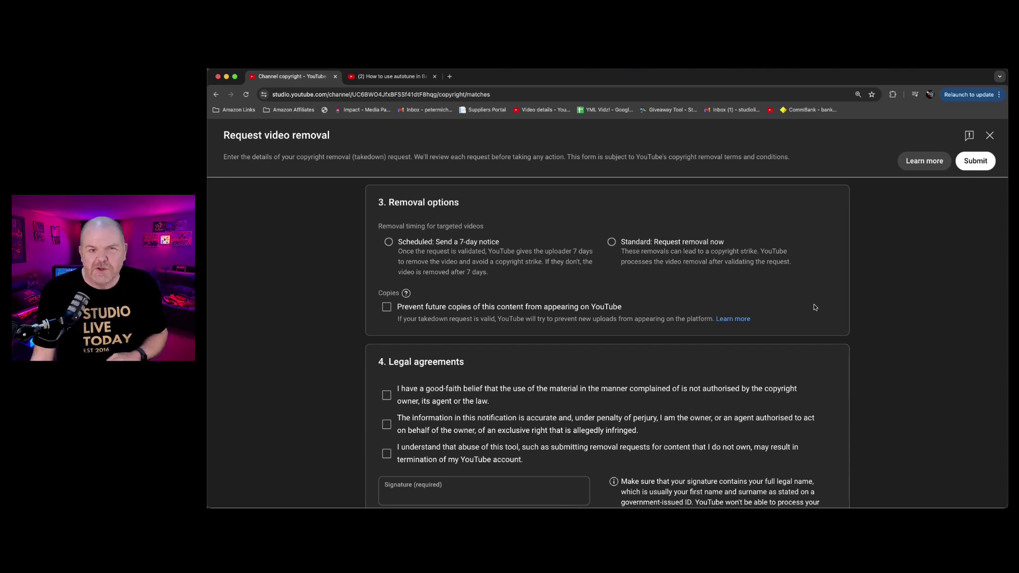
scroll(880, 317, down, 1)
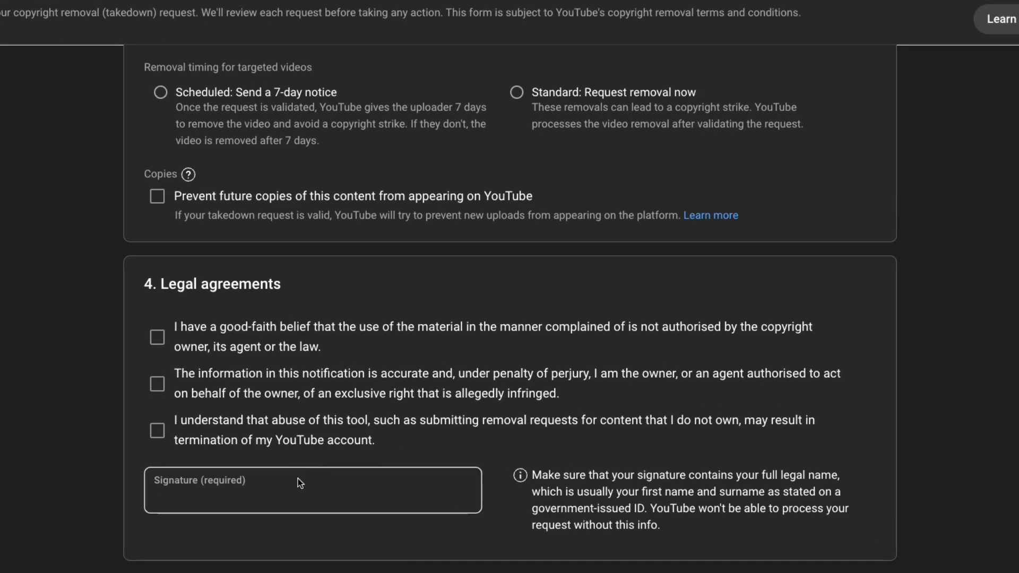
scroll(904, 387, up, 2)
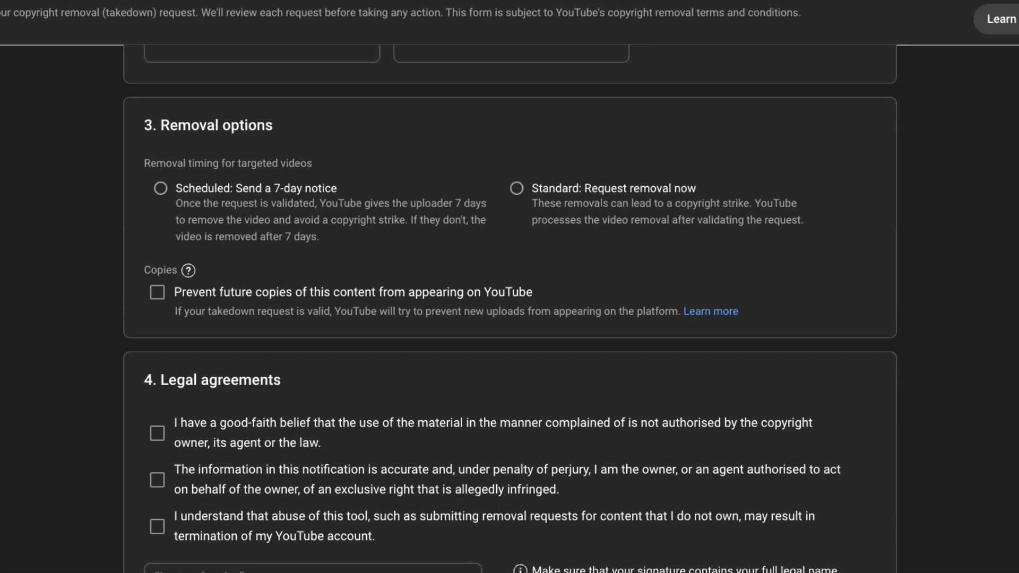
scroll(510, 309, up, 6)
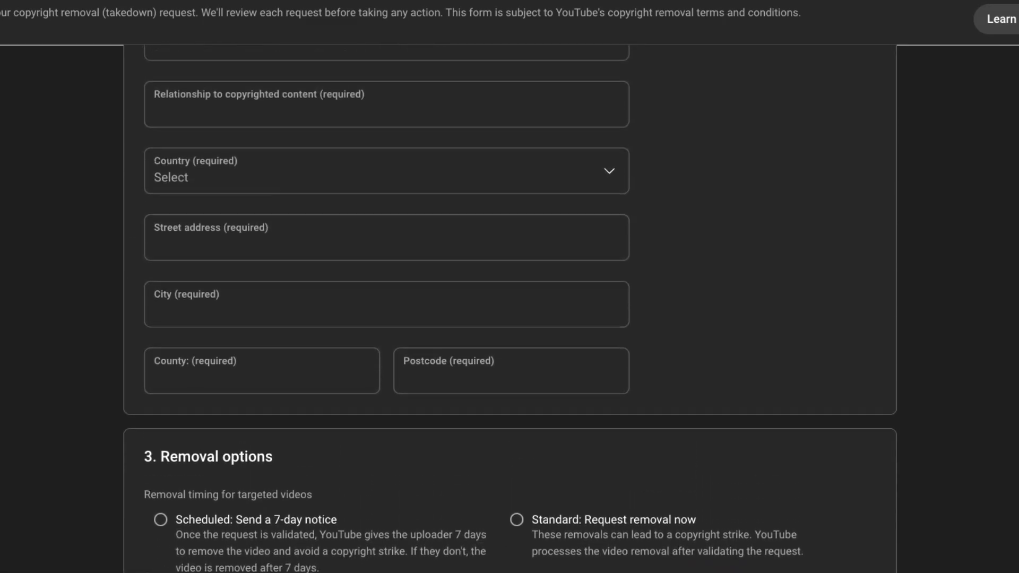
scroll(510, 308, up, 9)
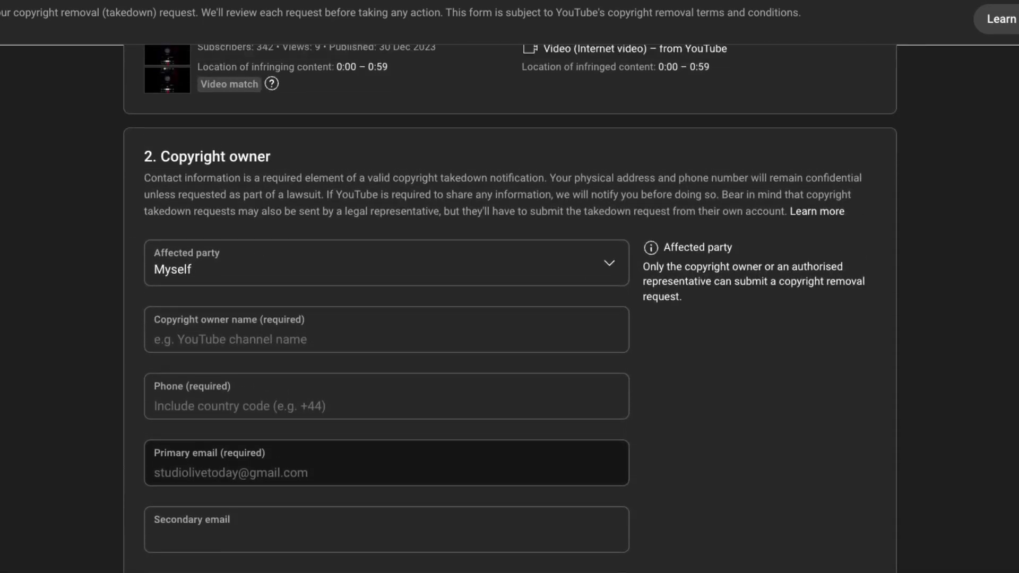
scroll(510, 308, up, 5)
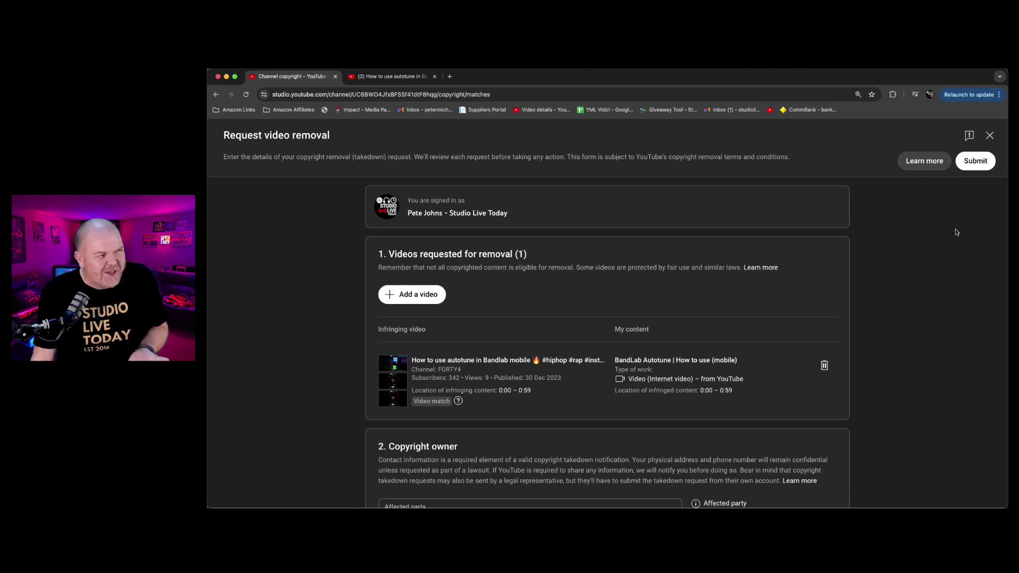
Step: Close the removal request unsent and scroll down to matches 11–20, dated 22 Aug 2022 to 16 Nov 2021
click(990, 136)
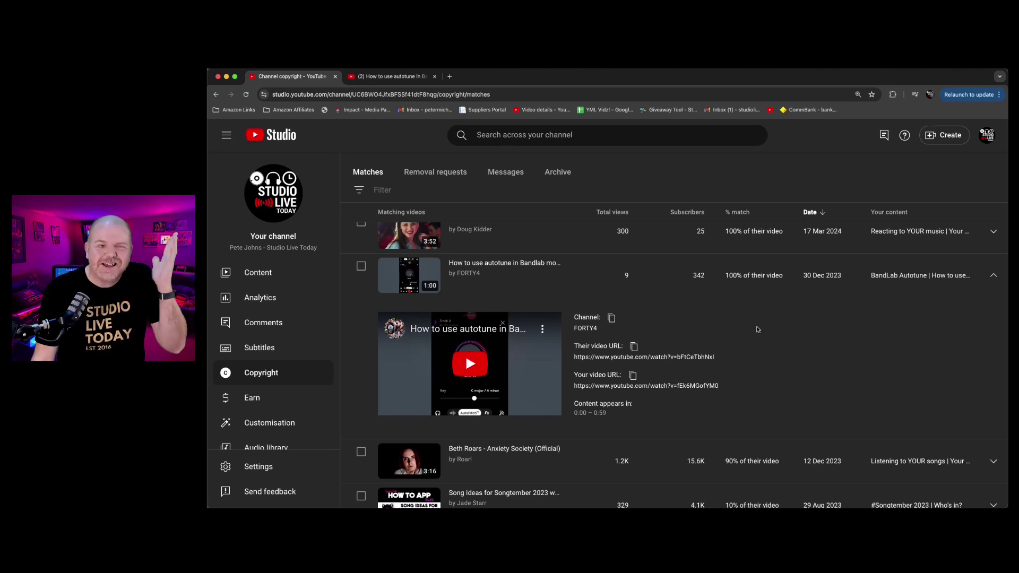
scroll(736, 325, down, 10)
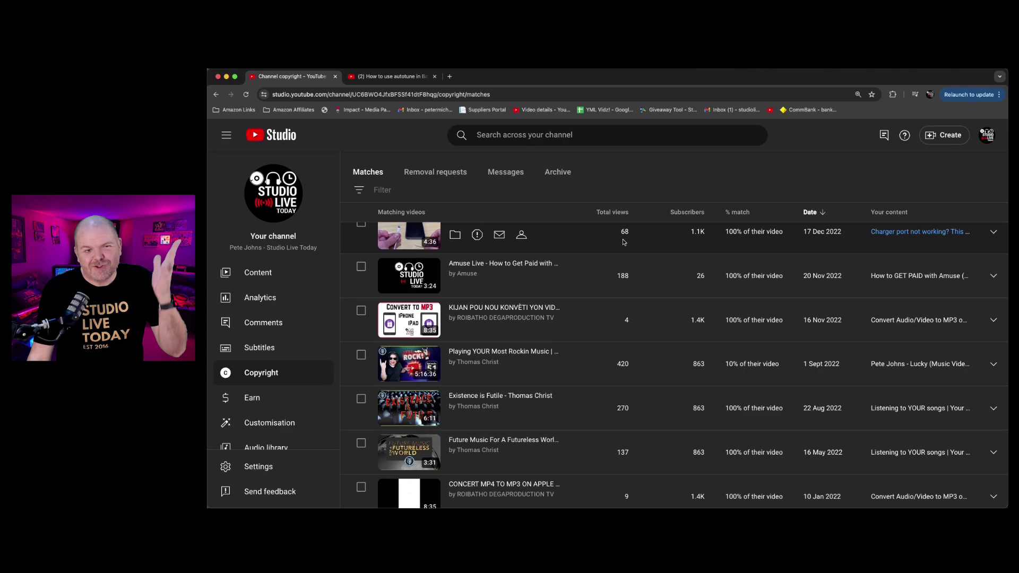
scroll(626, 248, up, 1)
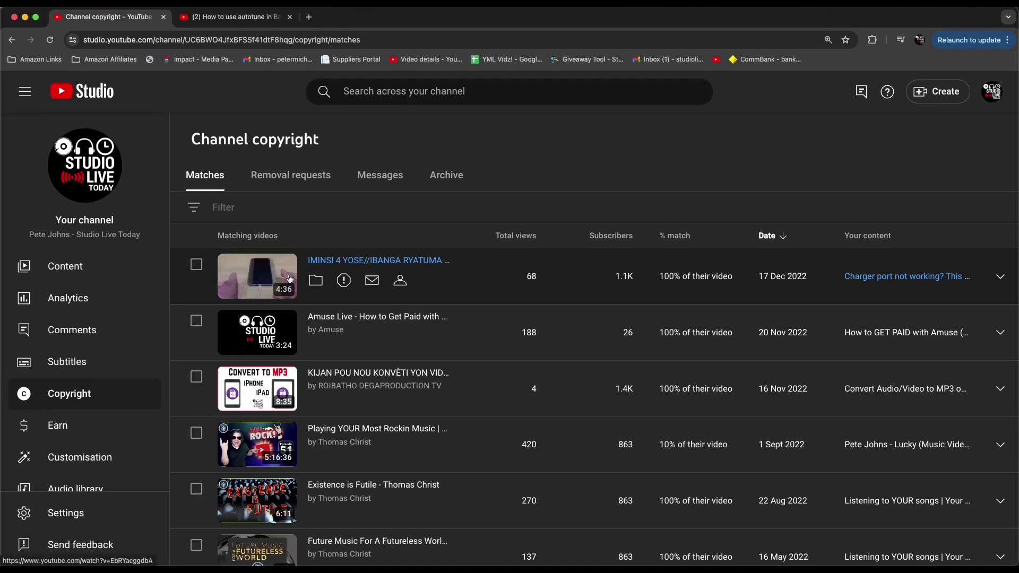
scroll(447, 291, down, 1)
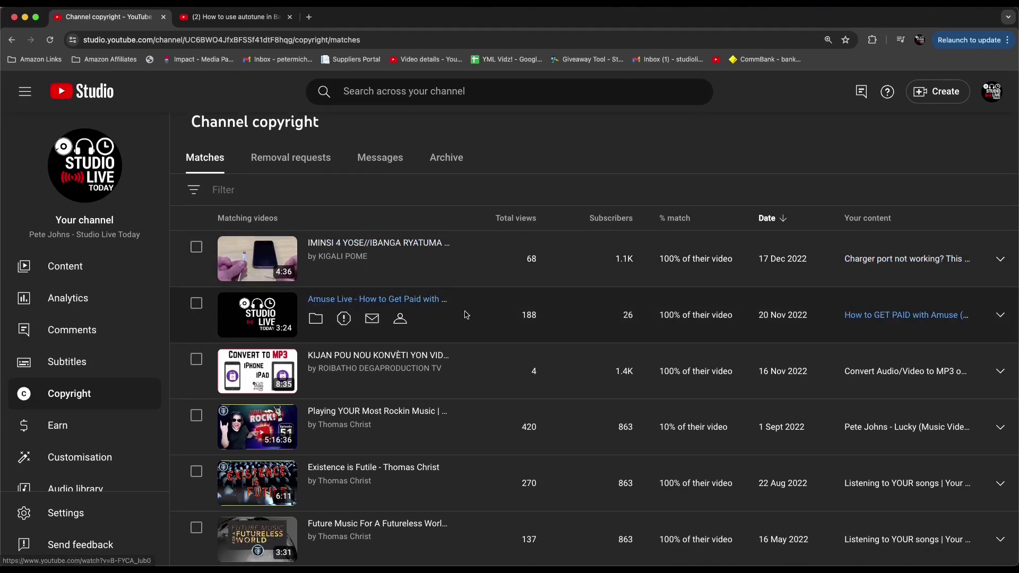
scroll(488, 317, down, 4)
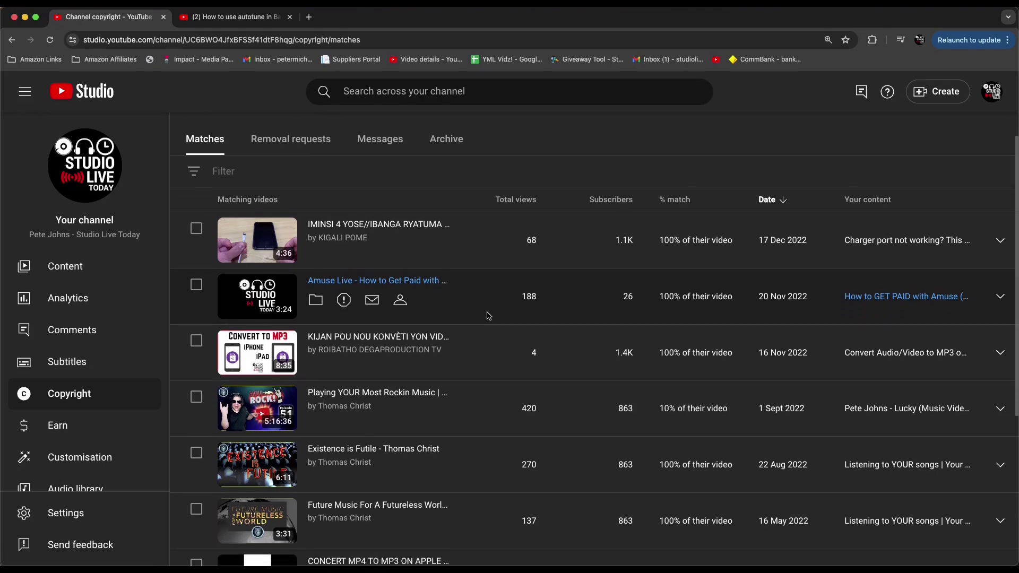
scroll(478, 319, down, 2)
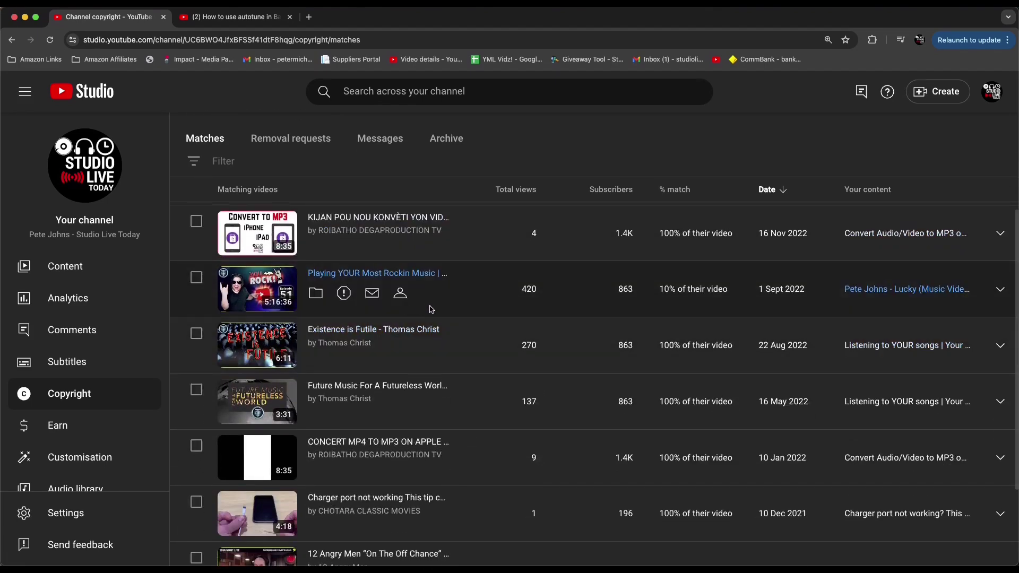
scroll(434, 311, down, 2)
scroll(477, 319, down, 3)
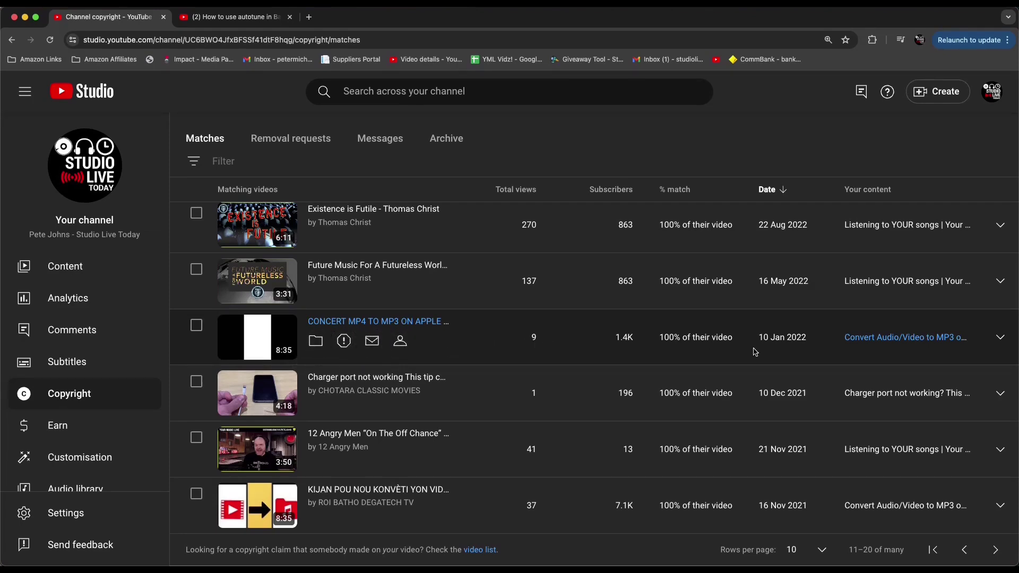
Step: Expand the 10 Jan 2022 'CONCERT MP4 TO MP3' match, pause its matched video, and return to Channel copyright
click(1000, 338)
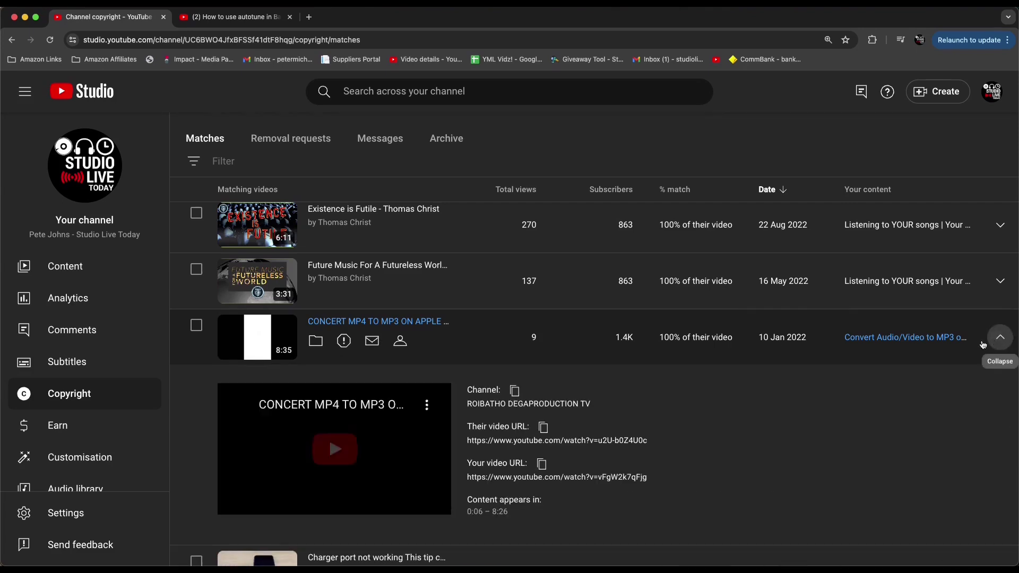
scroll(637, 387, down, 1)
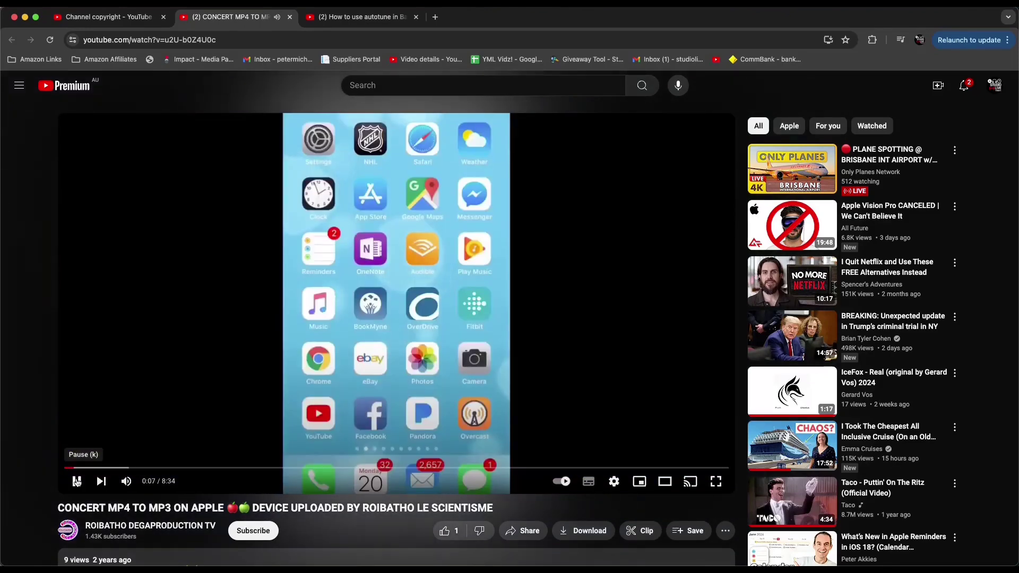
click(77, 481)
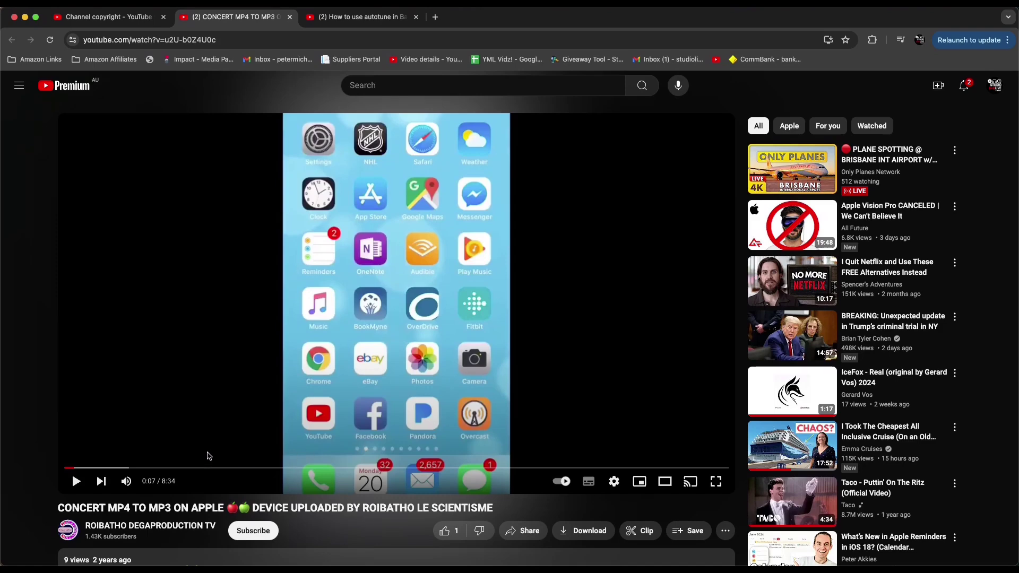
scroll(209, 458, down, 1)
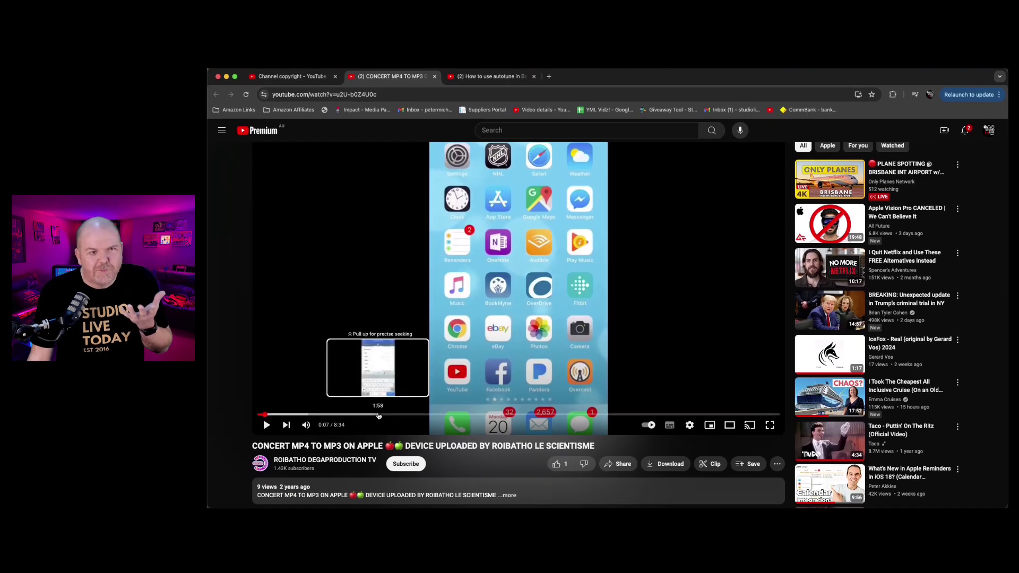
scroll(281, 435, up, 1)
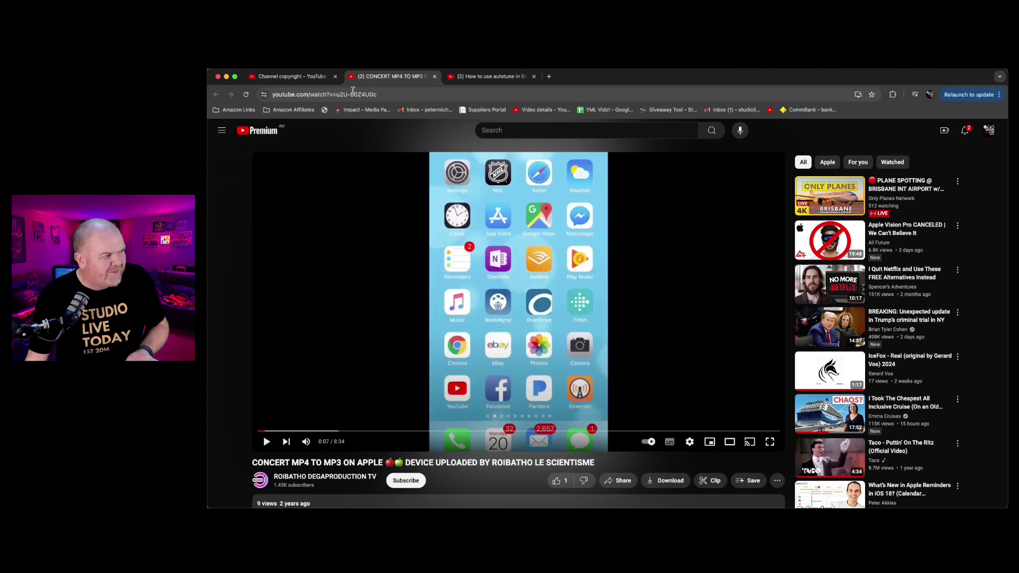
click(324, 77)
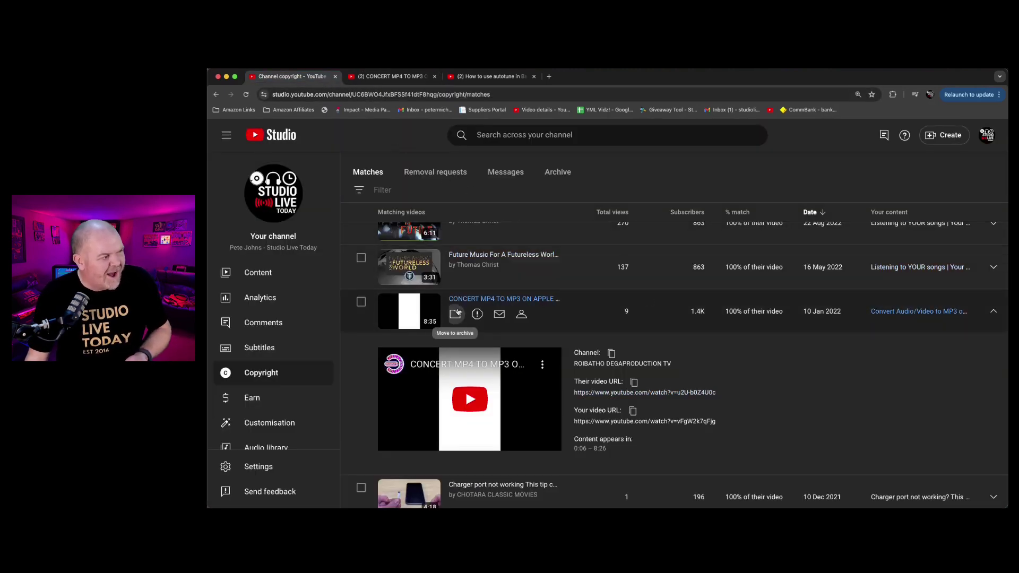
Step: Archive the 'CONCERT MP4 TO MP3' match with its Move to archive icon
click(455, 315)
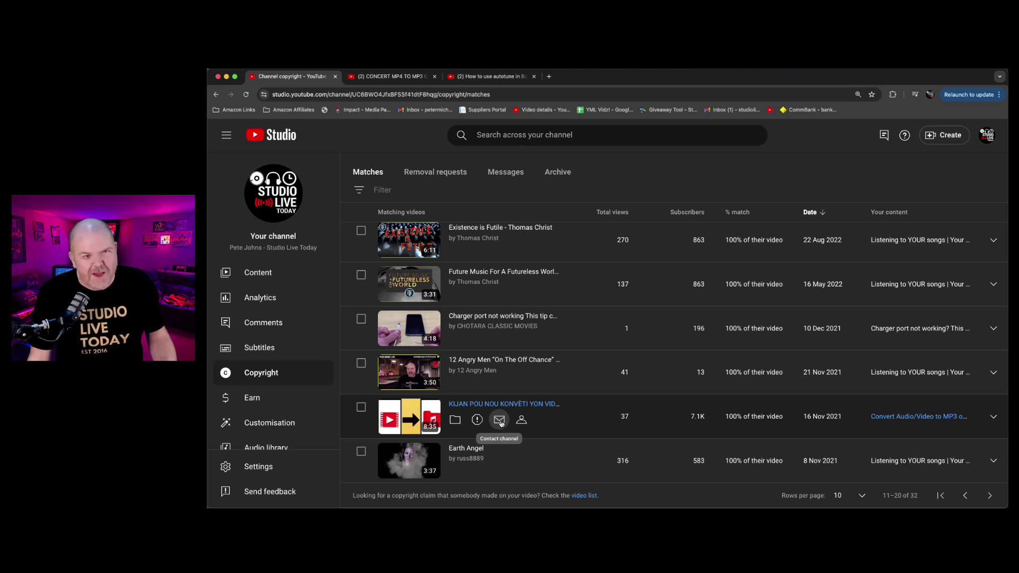
click(499, 420)
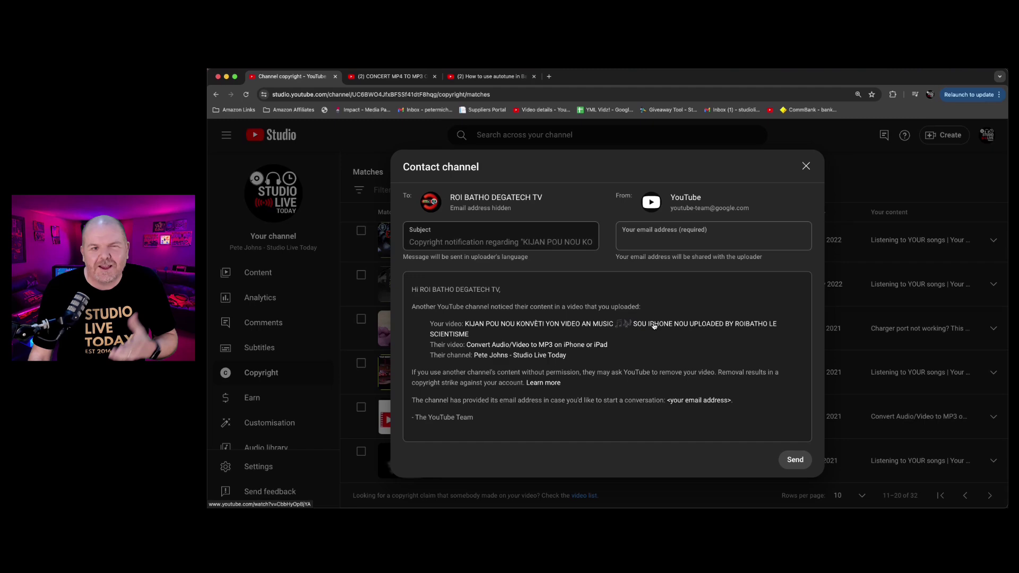
click(806, 166)
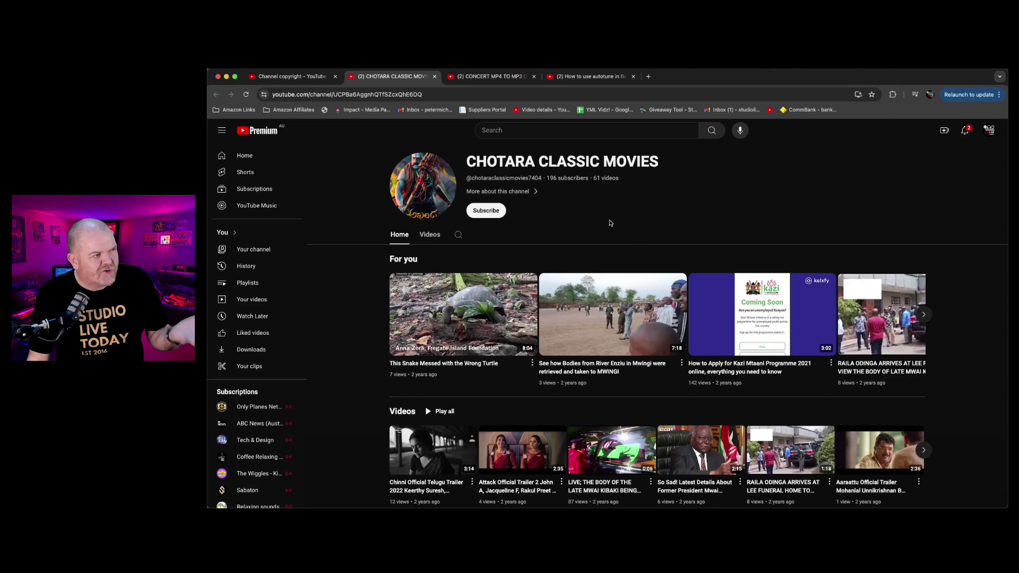
Step: View the CHOTARA CLASSIC MOVIES channel's About details, close them, and return to Channel copyright
click(535, 192)
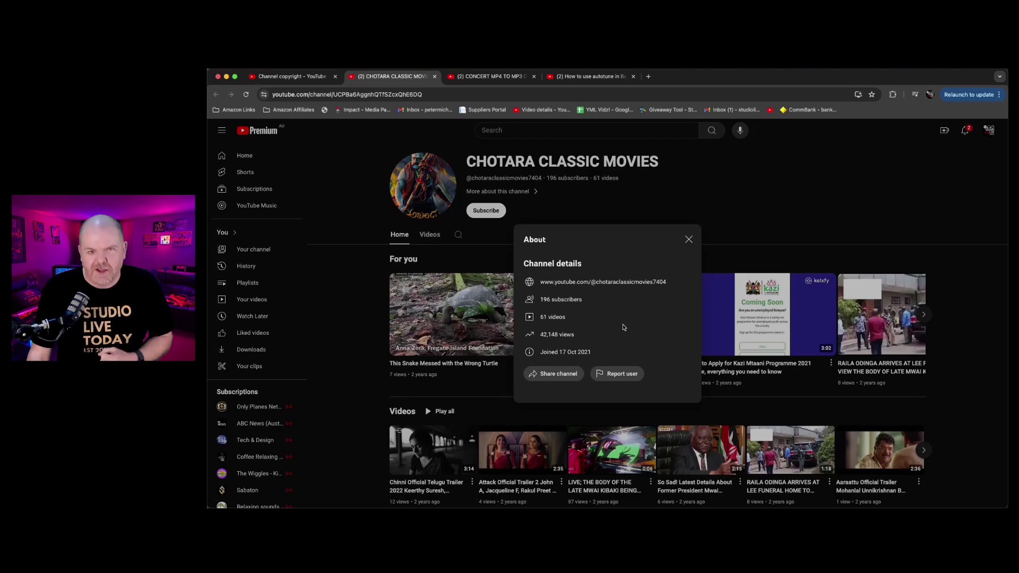
click(688, 239)
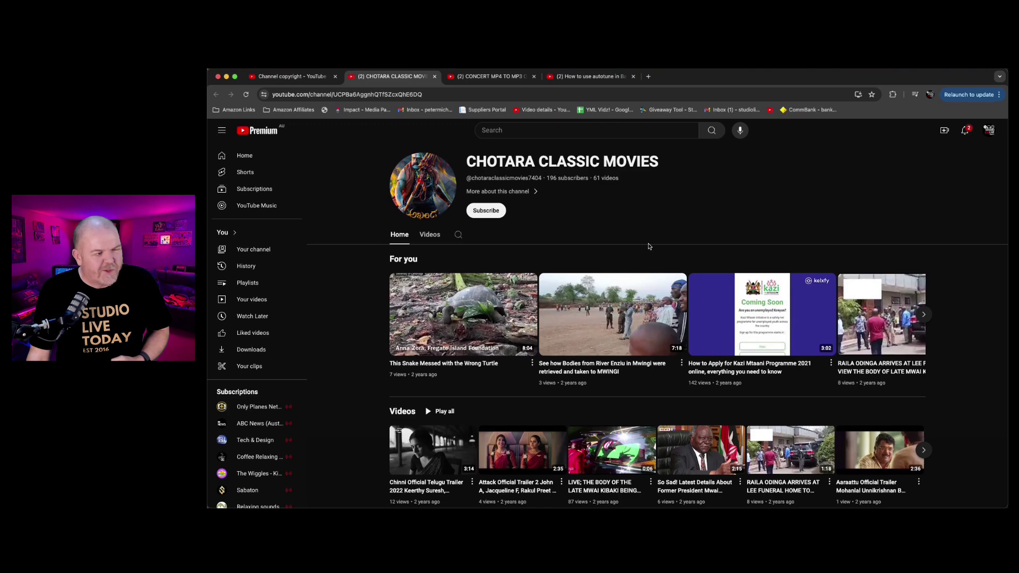
key(ctrl+shift+Tab)
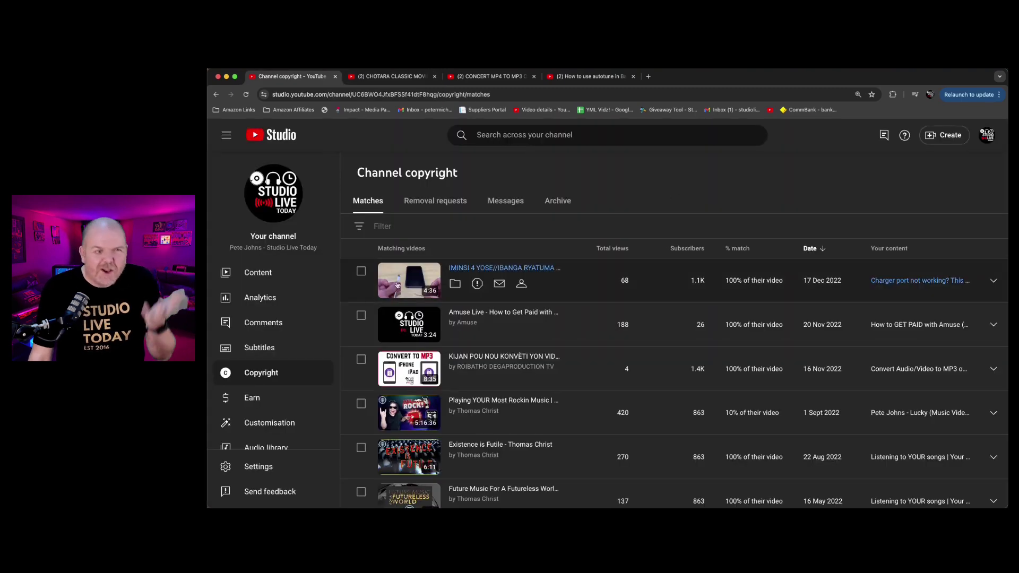
Step: Archive the Playing YOUR Most Rockin Music, Existence is Futile and Future Music matches, then view the Archive tab
scroll(407, 303, down, 3)
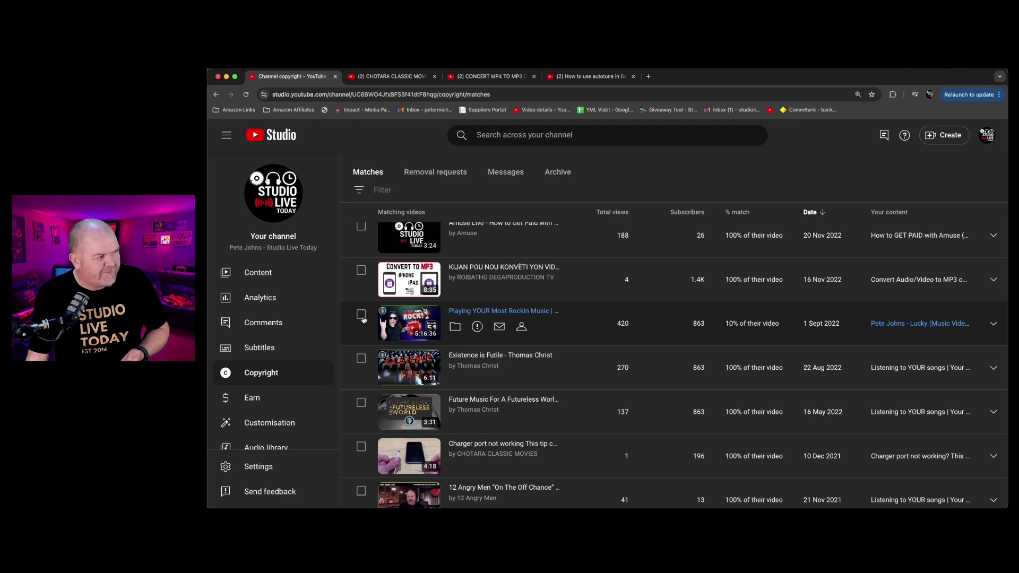
click(361, 315)
click(359, 359)
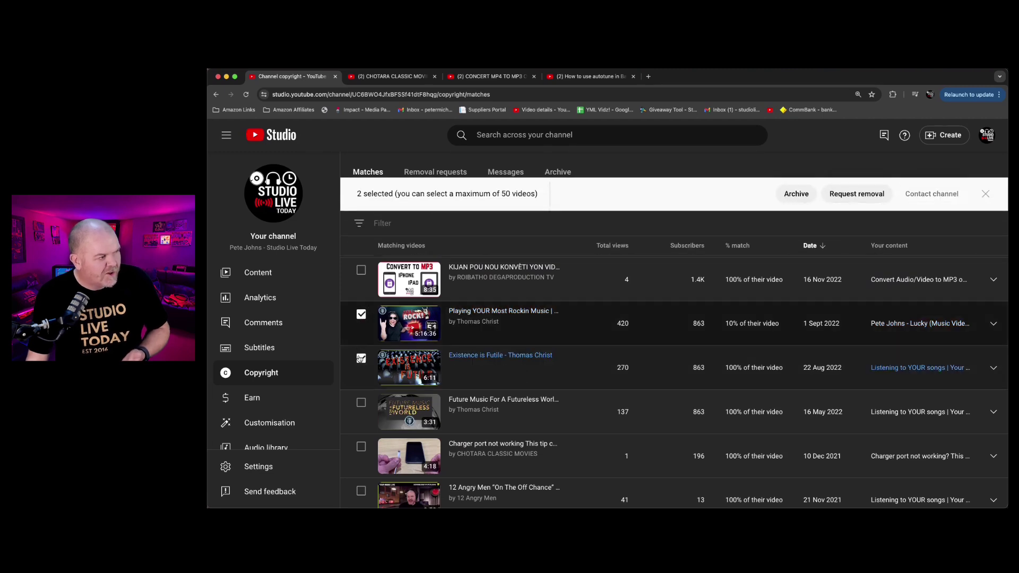
click(363, 403)
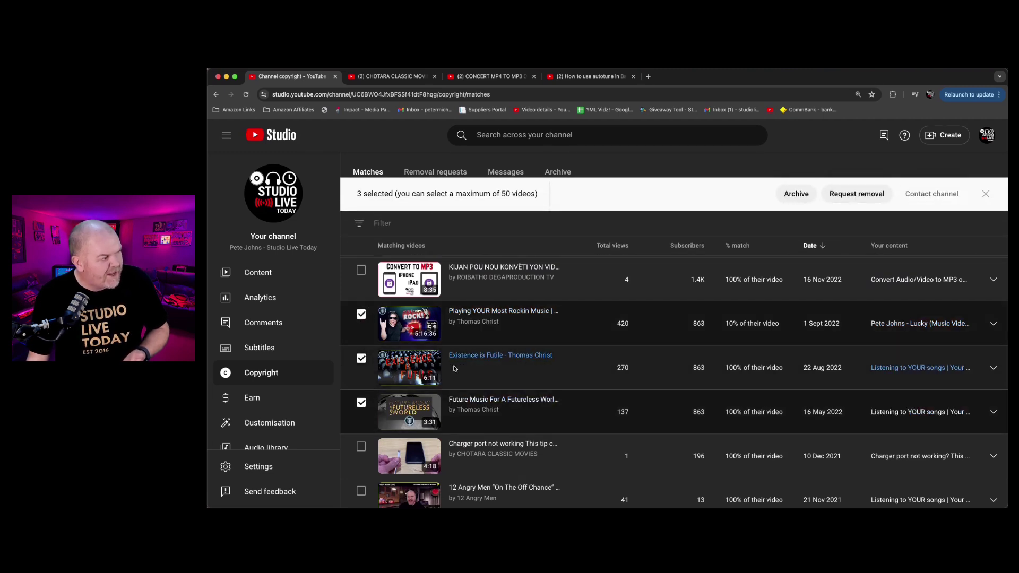
click(806, 197)
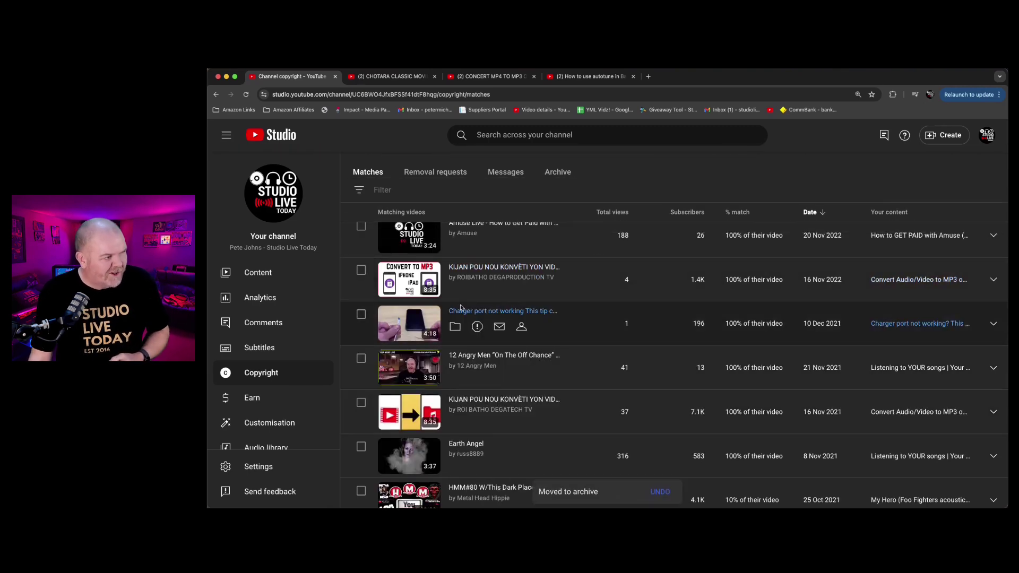
click(558, 174)
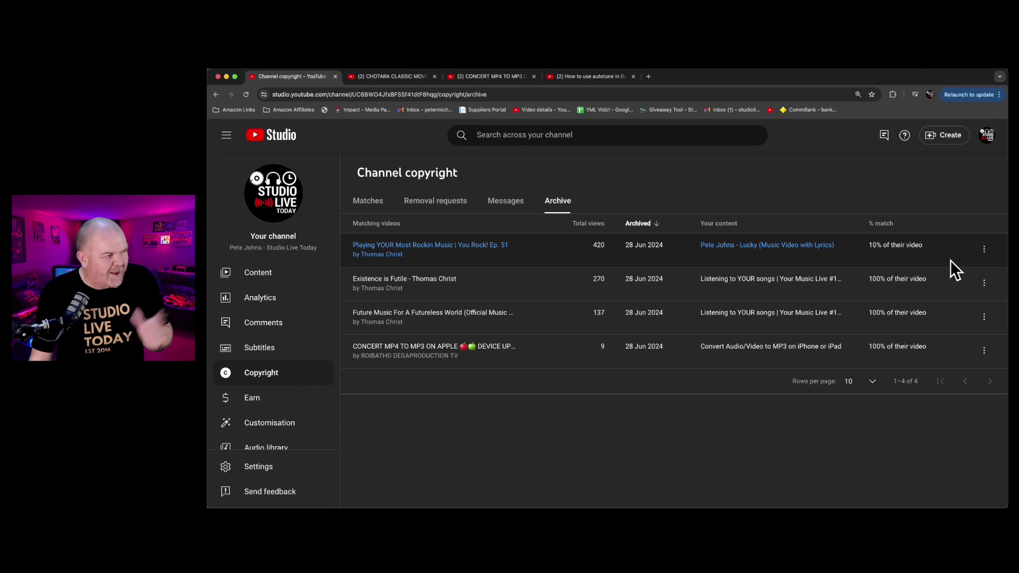
Step: Check the first archived match's options without choosing one, then return to the active Matches tab
click(984, 249)
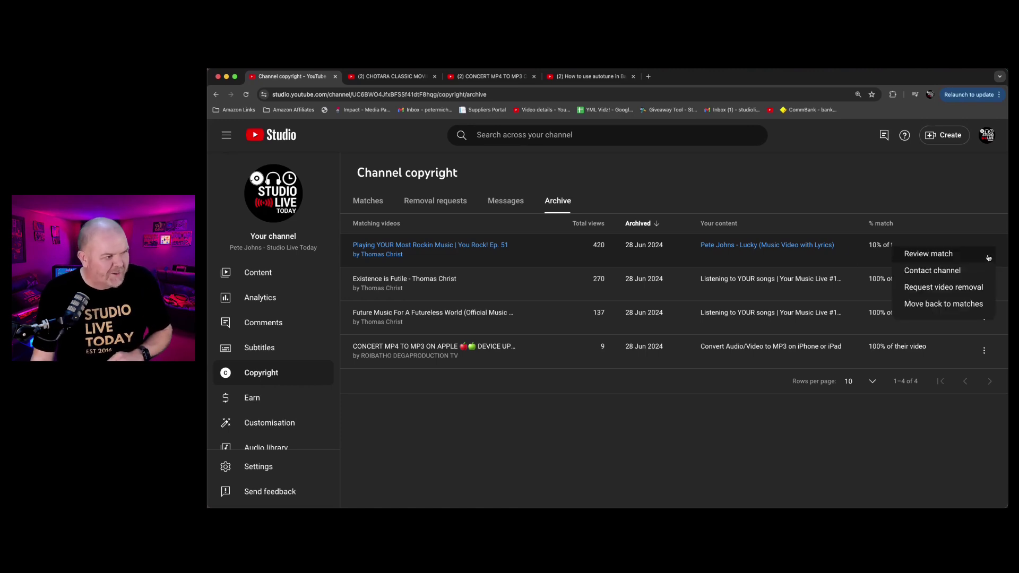
click(905, 203)
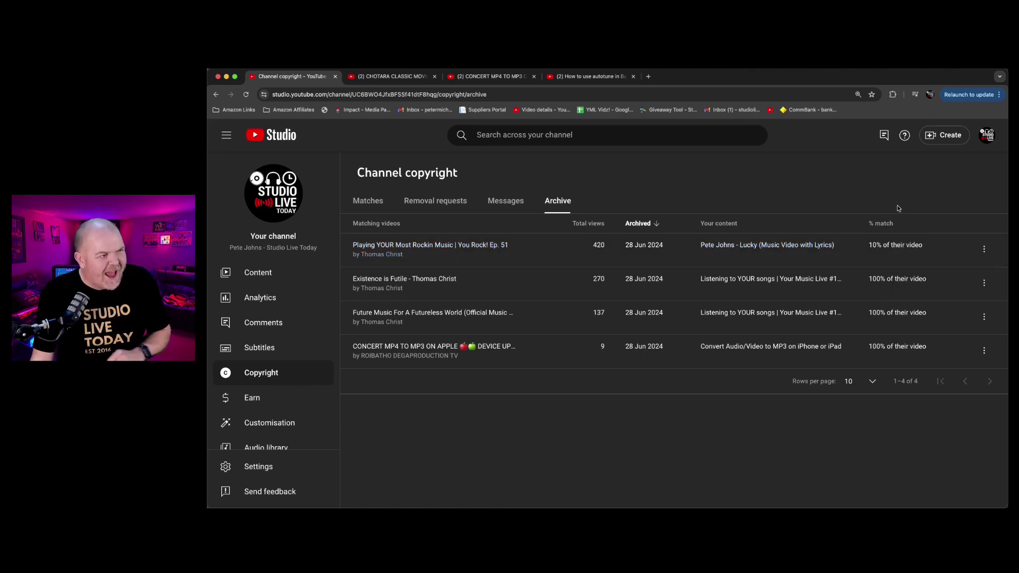
click(377, 202)
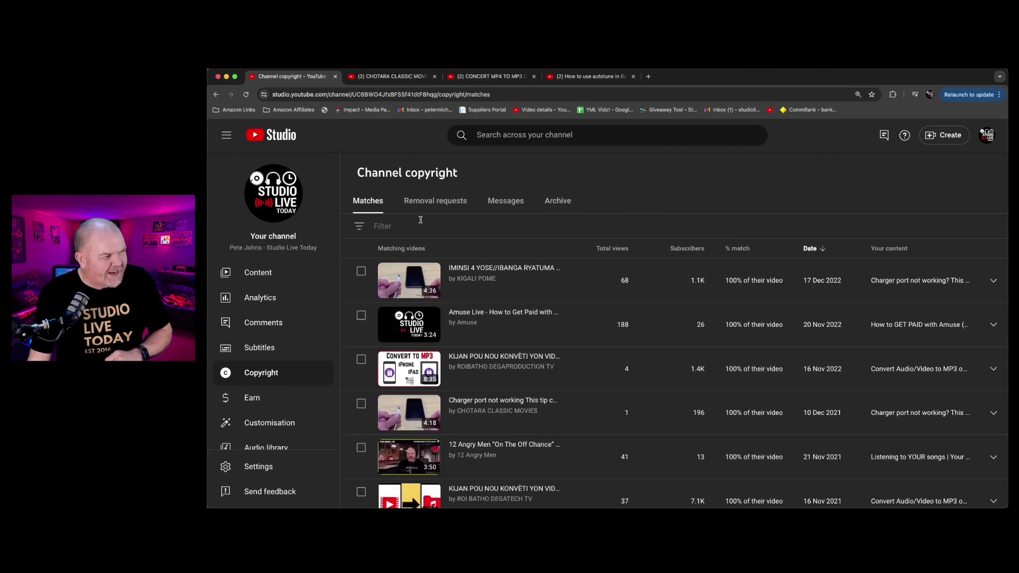